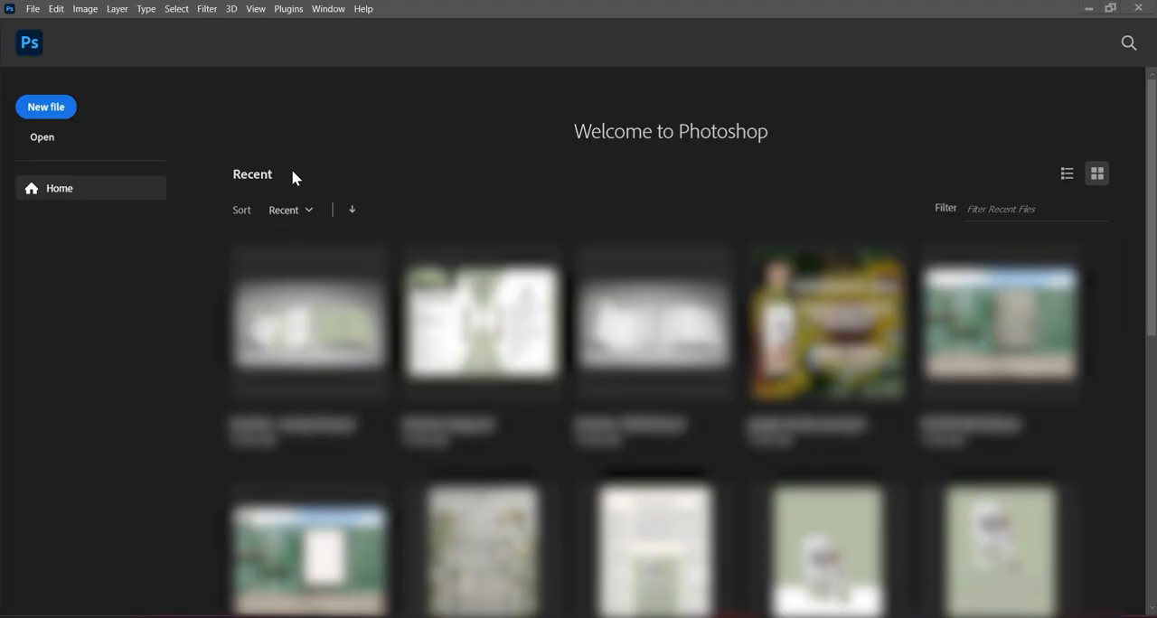
- Create a new A4 document, 210 x 297 mm at 300 pixels/inch, in RGB Color with a white background
click(44, 111)
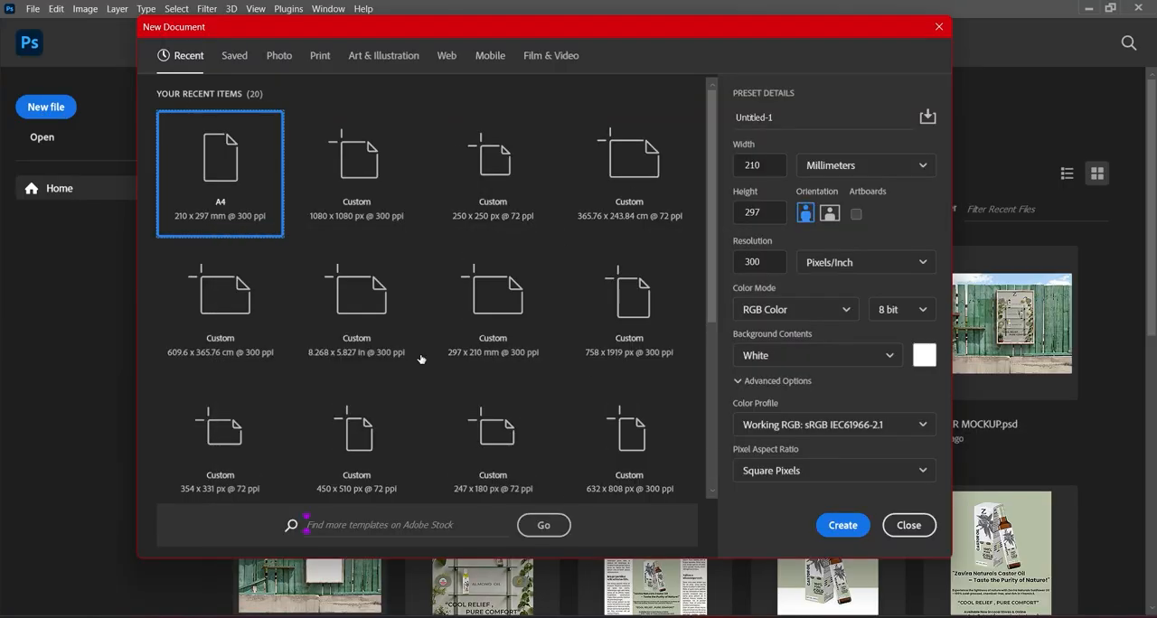
click(839, 531)
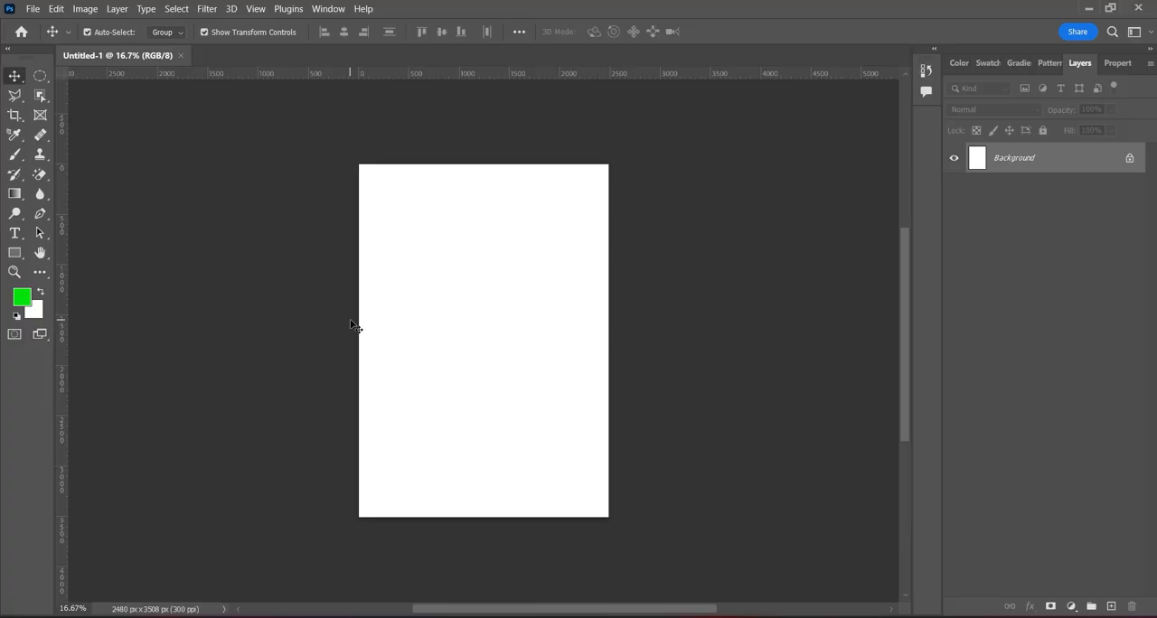
click(14, 100)
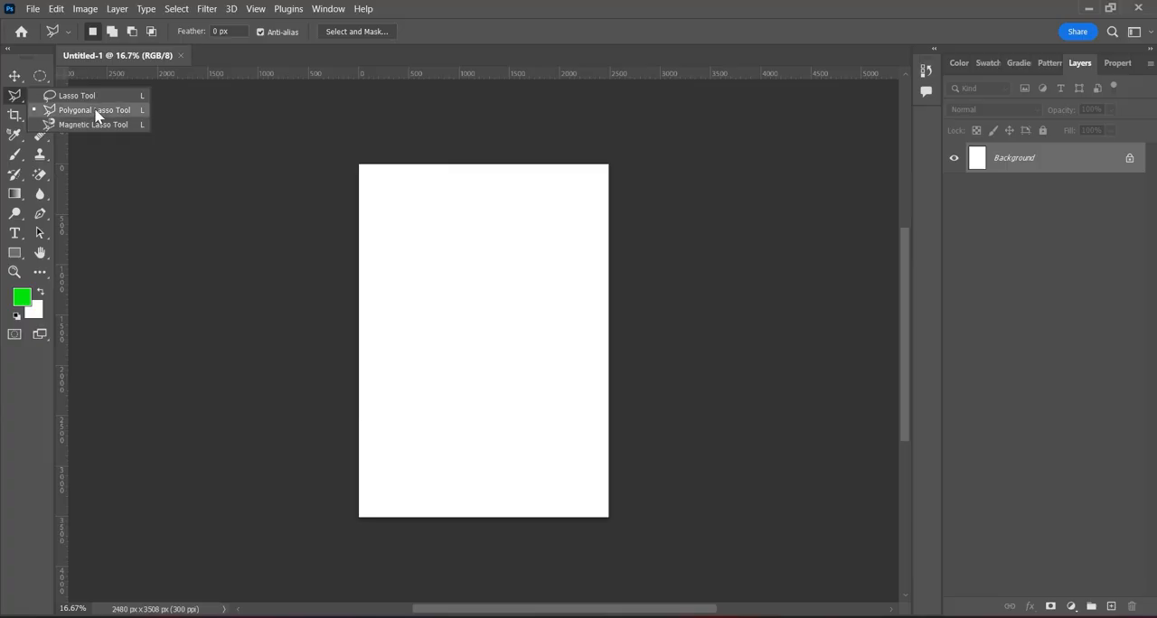
click(18, 107)
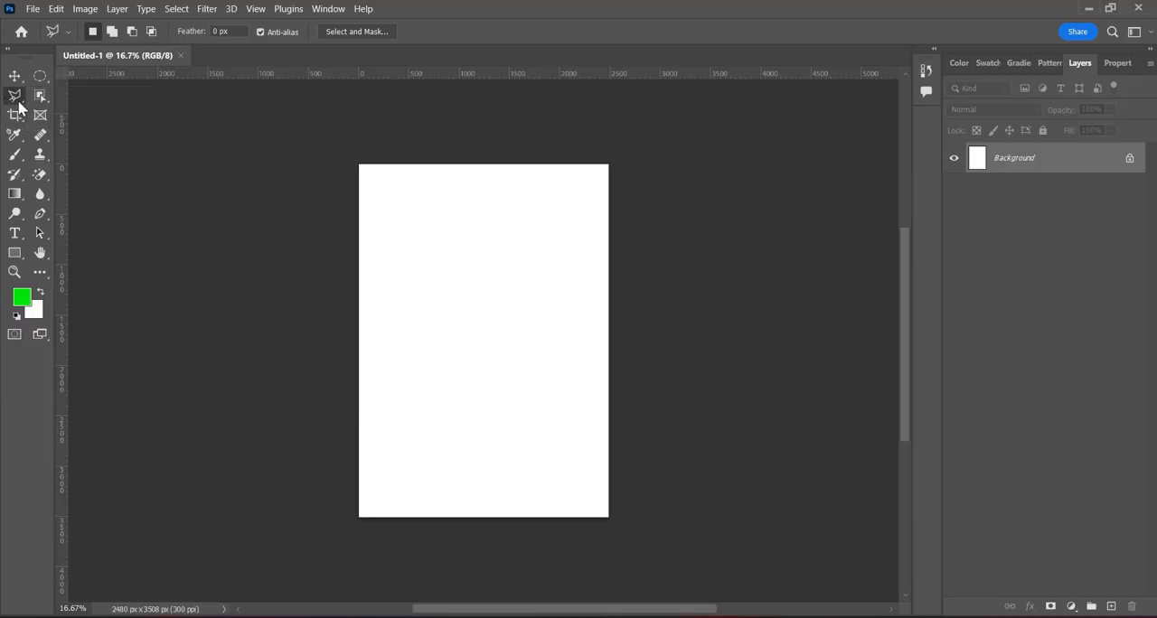
click(40, 95)
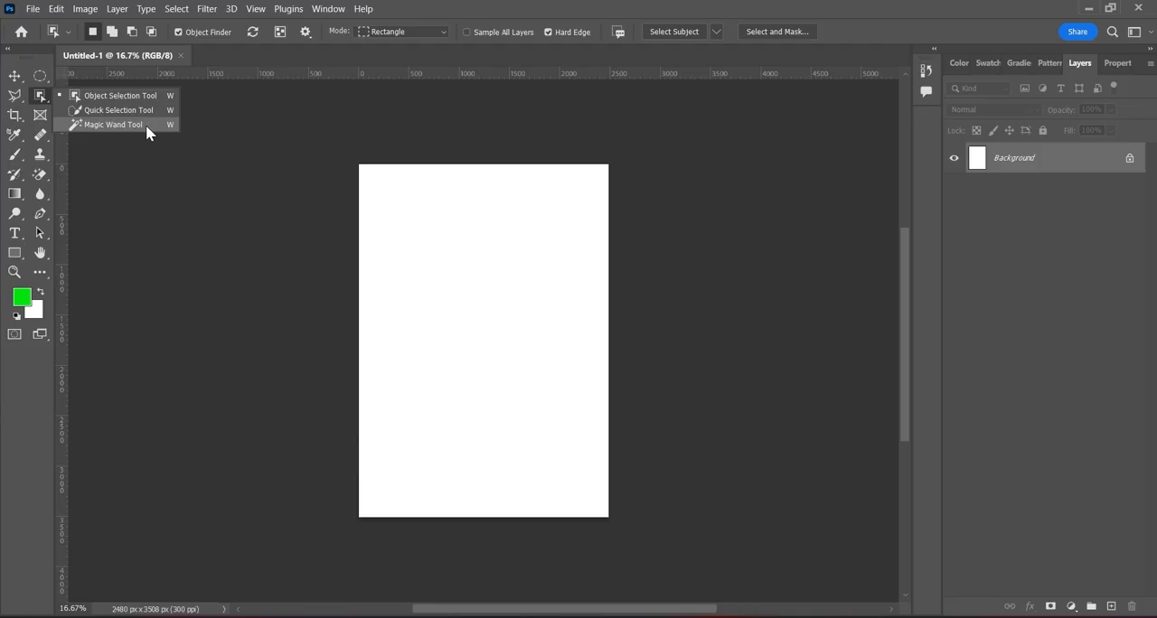
click(116, 168)
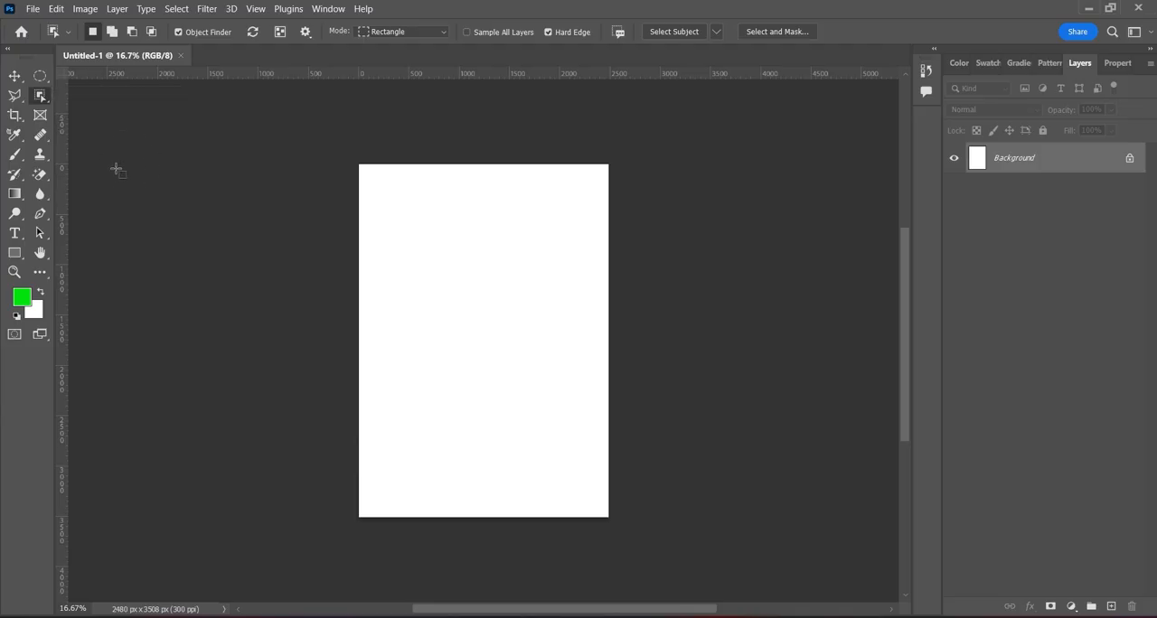
click(23, 100)
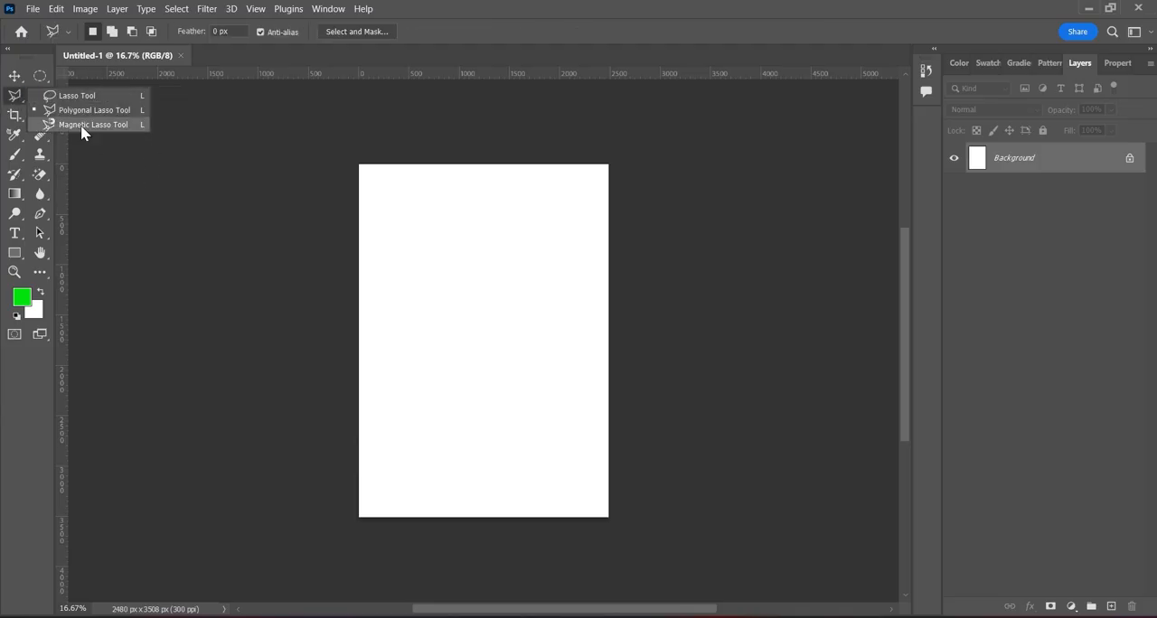
click(113, 176)
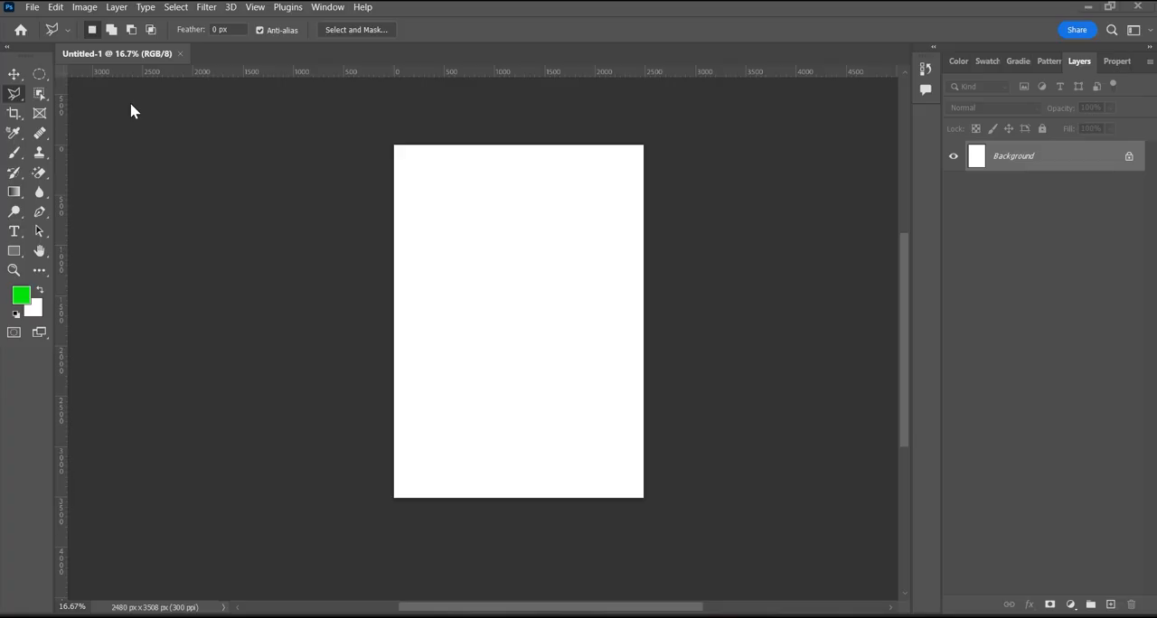
- Place the Building-Wallpapers-HD image from the Downloads folder as an embedded object, keeping its default size and position
click(33, 9)
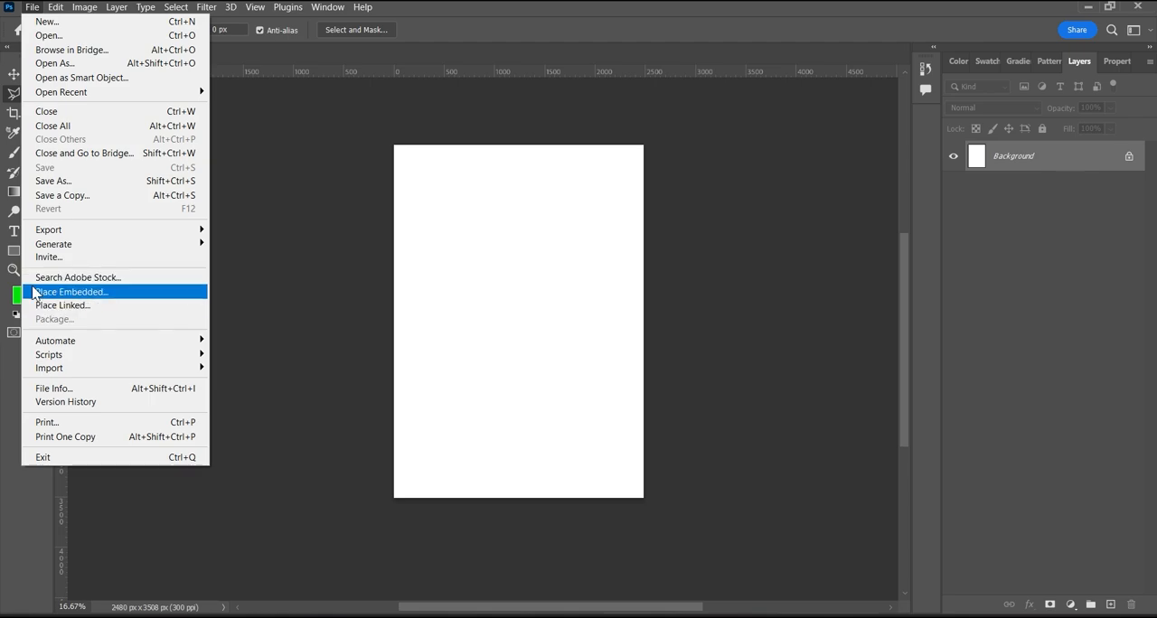
click(80, 295)
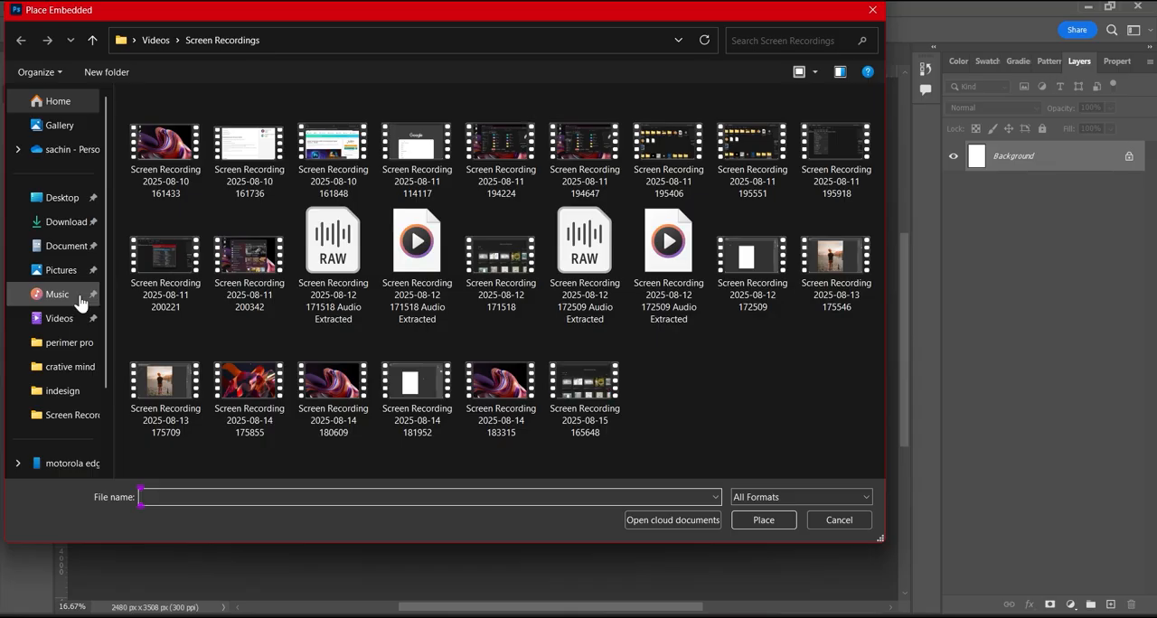
click(21, 225)
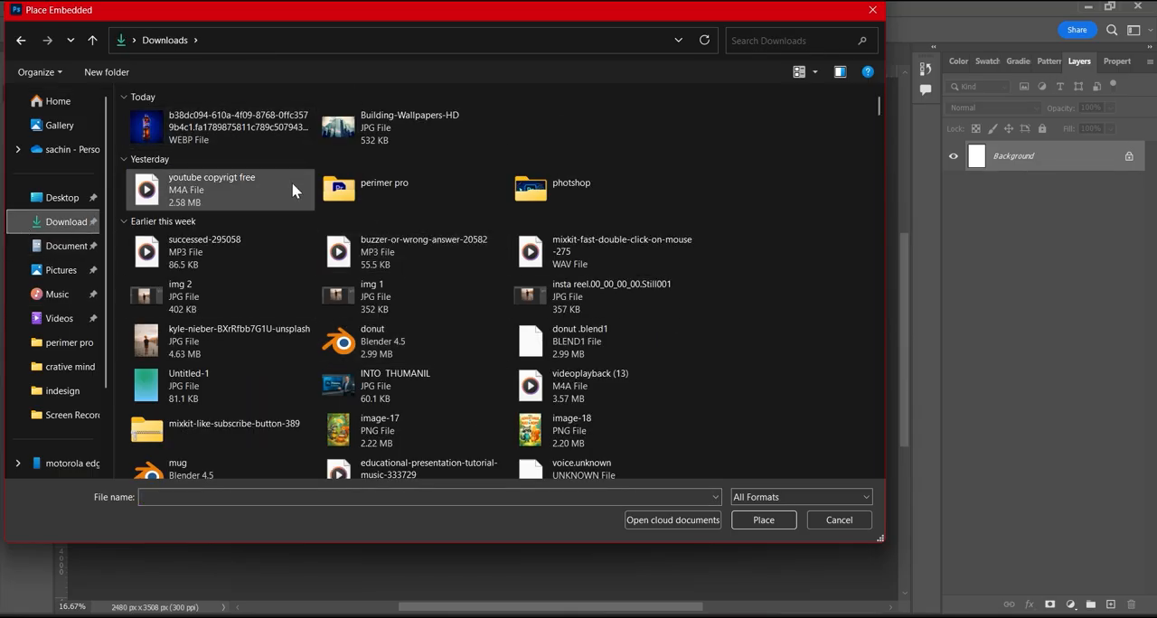
click(408, 136)
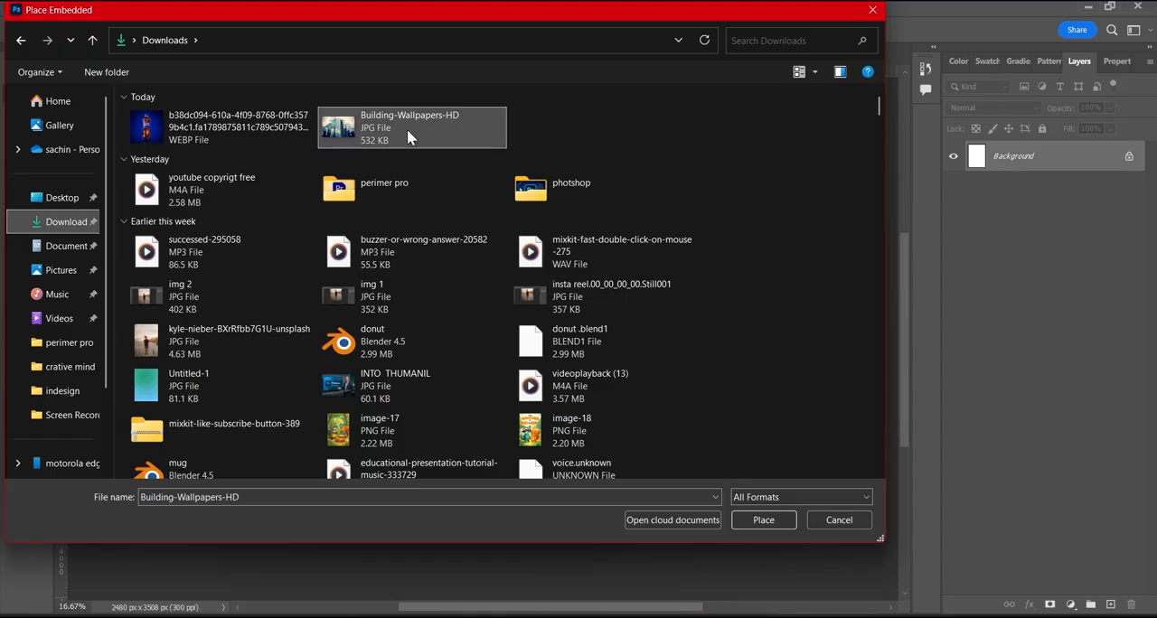
click(764, 522)
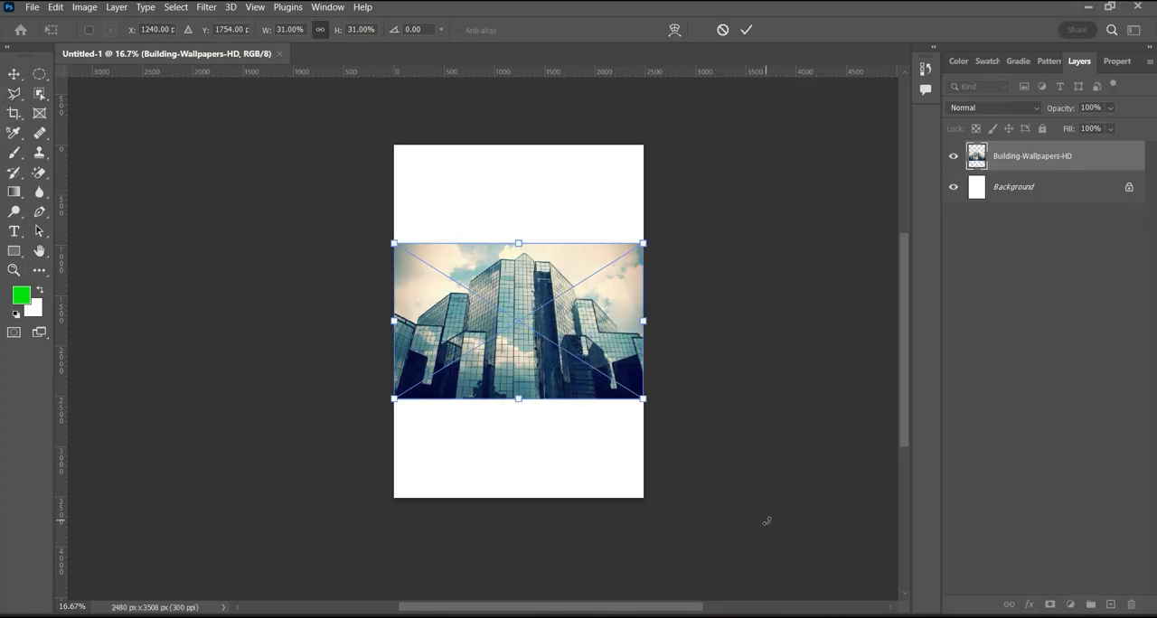
click(748, 30)
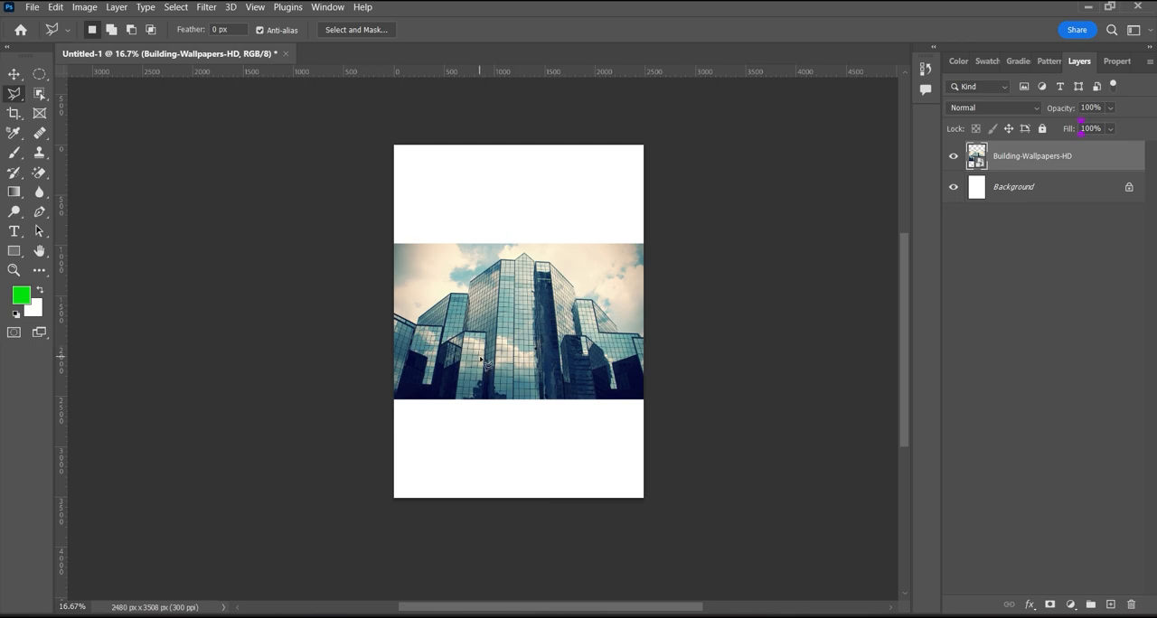
click(39, 75)
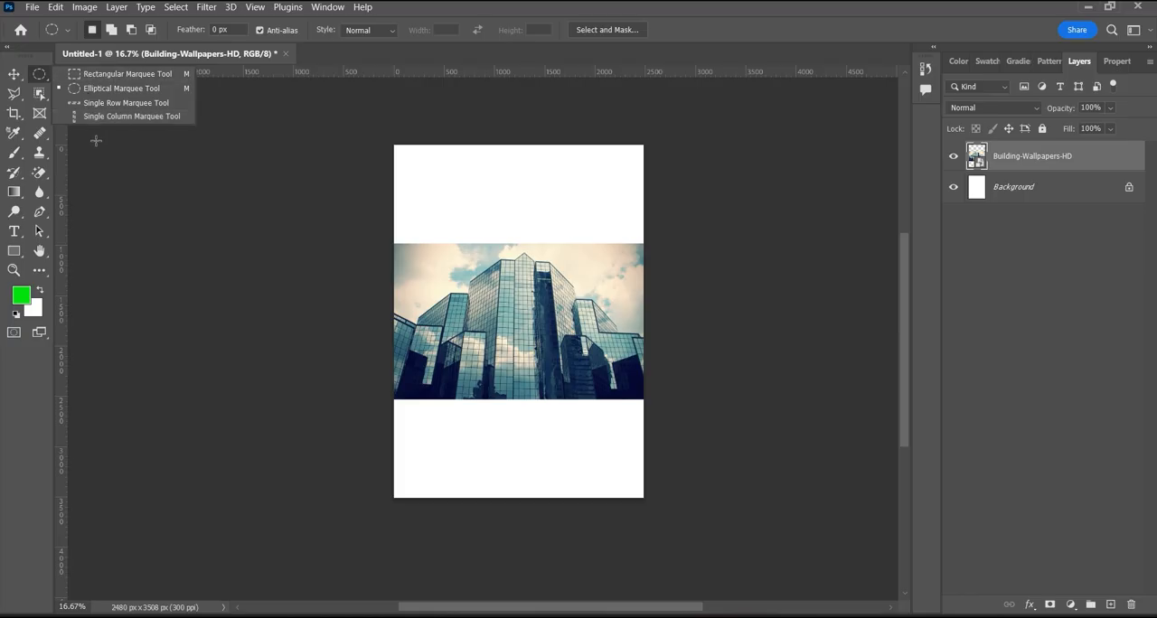
click(121, 167)
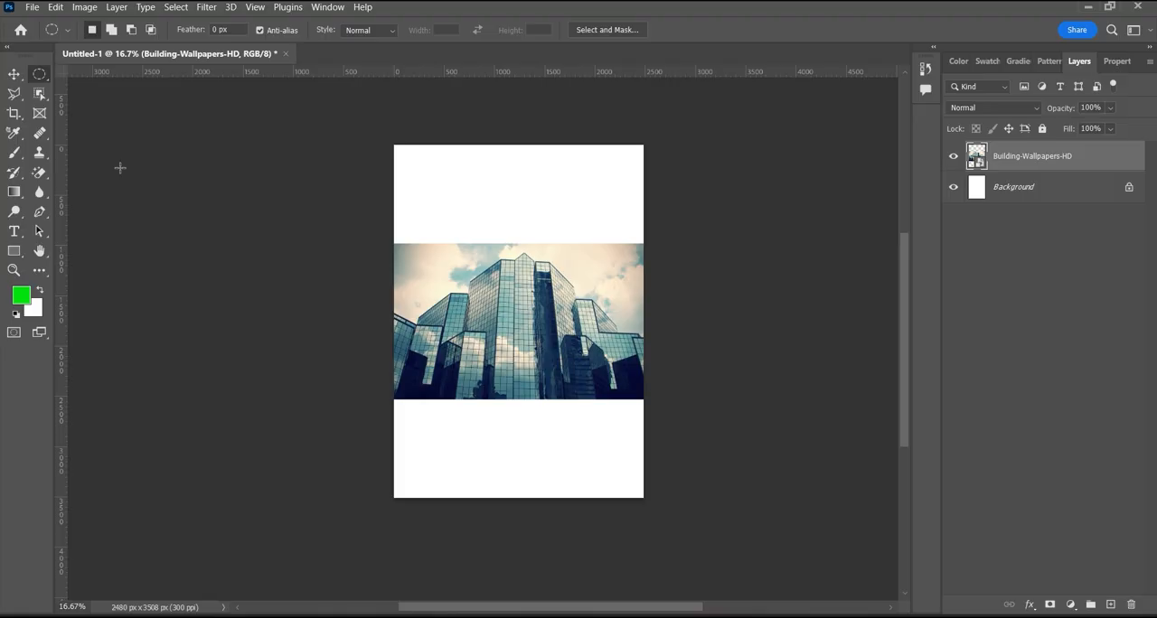
- Draw a freehand Lasso selection along the rooflines of the buildings on the photo's left side
click(13, 93)
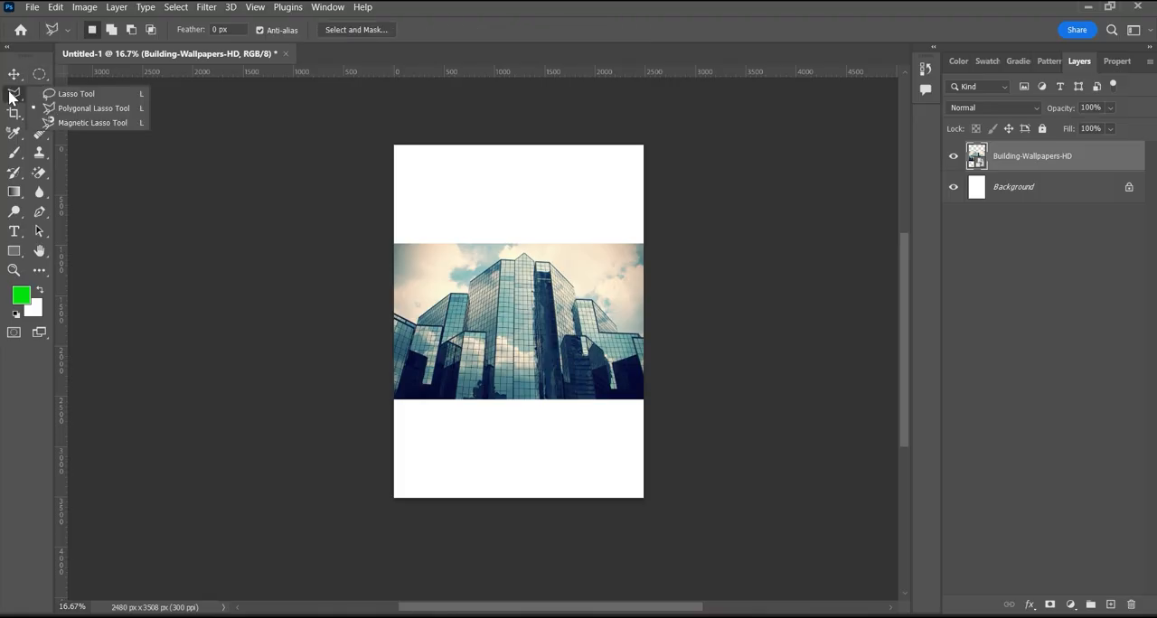
click(76, 98)
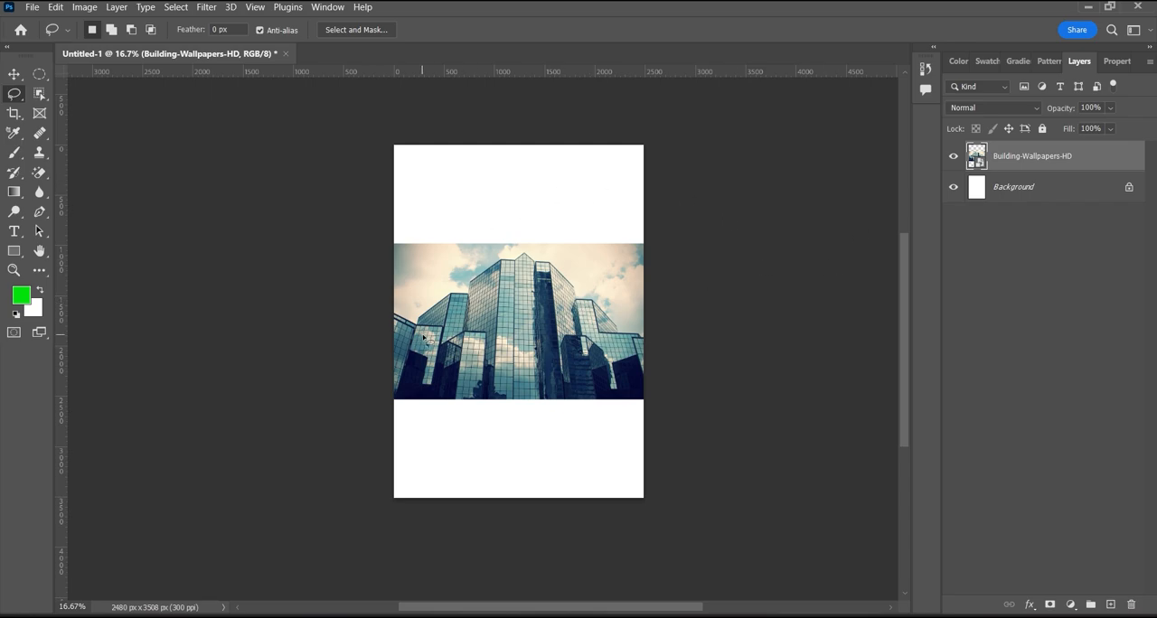
scroll(427, 353, up, 1)
scroll(424, 355, up, 5)
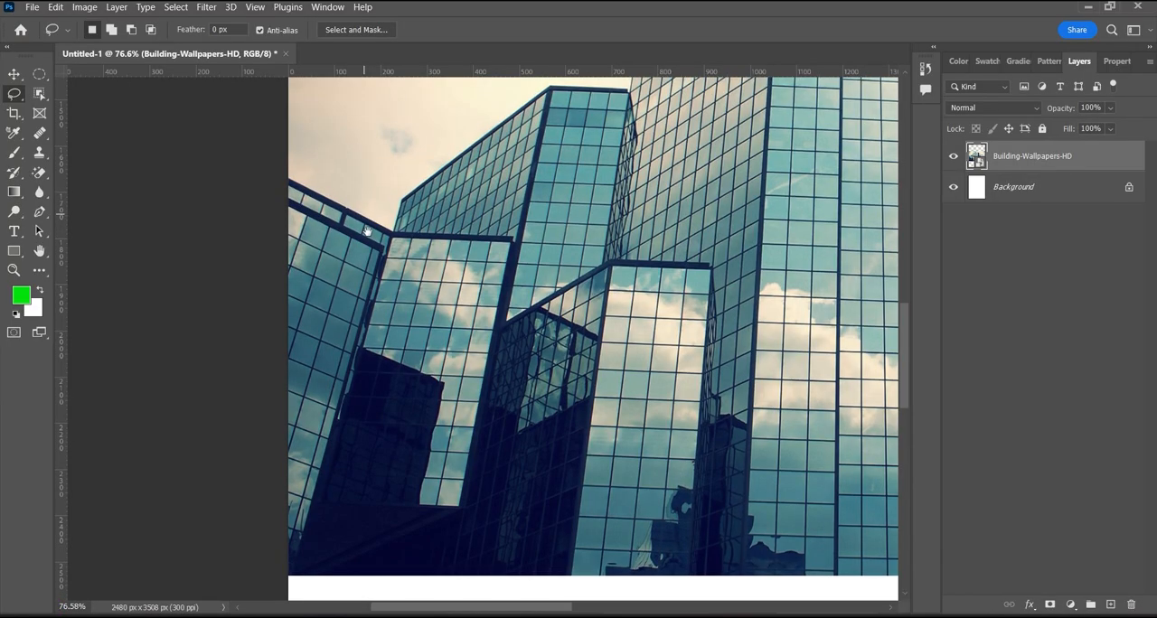
drag(366, 226, 388, 326)
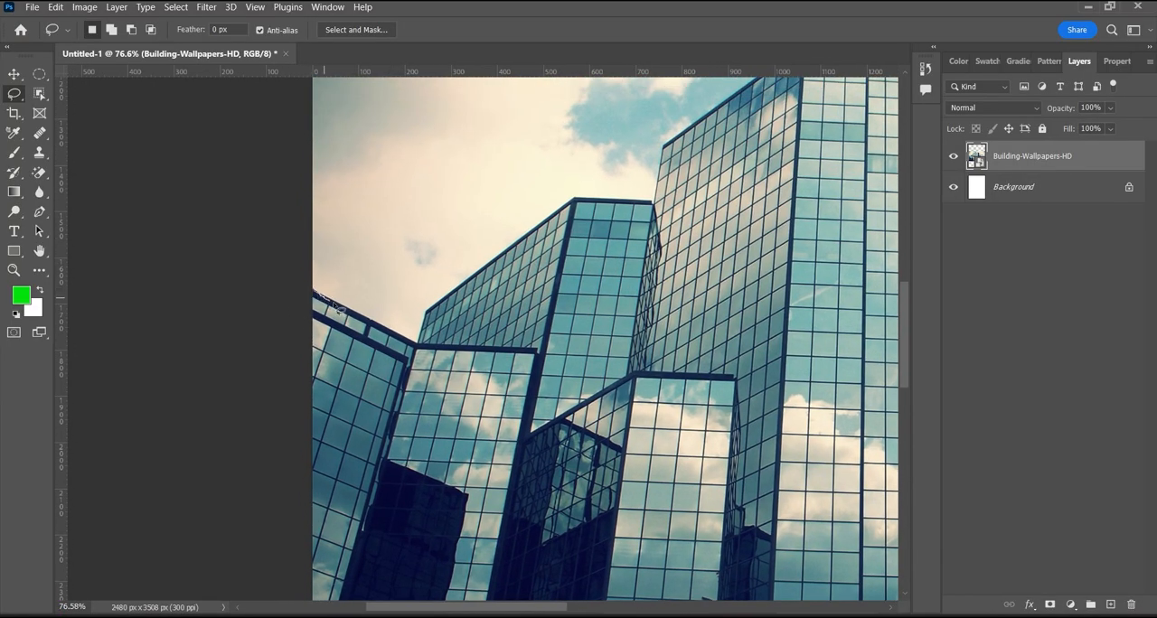
drag(314, 292, 338, 307)
key(ctrl+d)
mouse_move(317, 293)
mouse_down()
mouse_move(421, 351)
mouse_move(432, 307)
mouse_move(521, 239)
mouse_move(586, 205)
mouse_move(669, 194)
mouse_move(660, 134)
mouse_move(737, 116)
mouse_up()
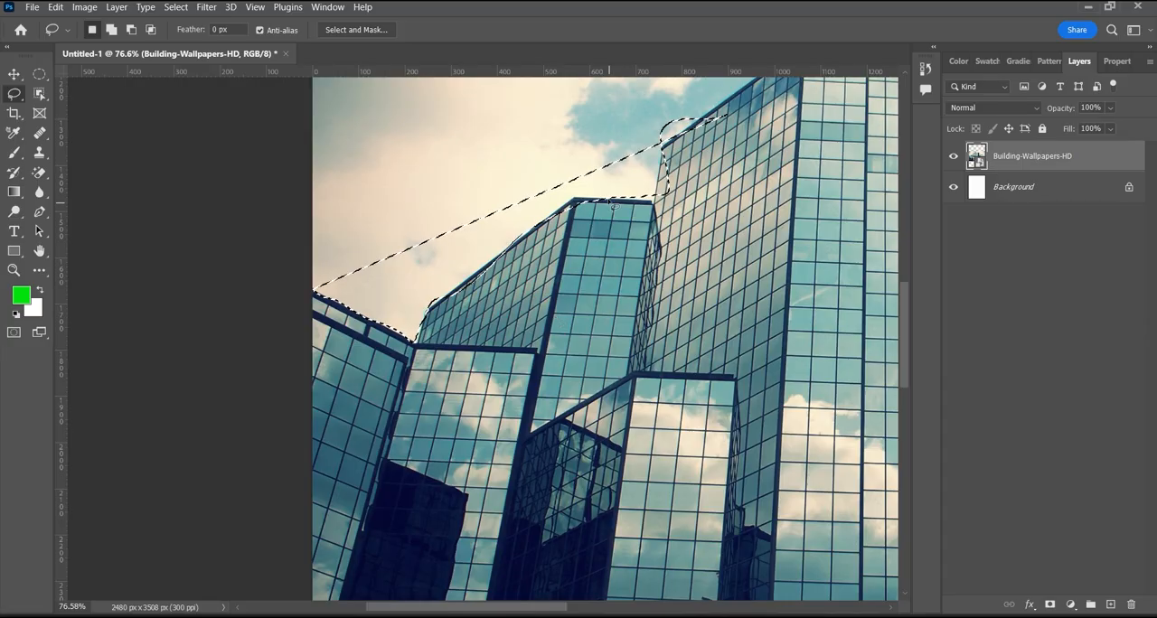
- Try to delete the freehand-selected area from the Building-Wallpapers-HD layer, and clear the selection
key(Delete)
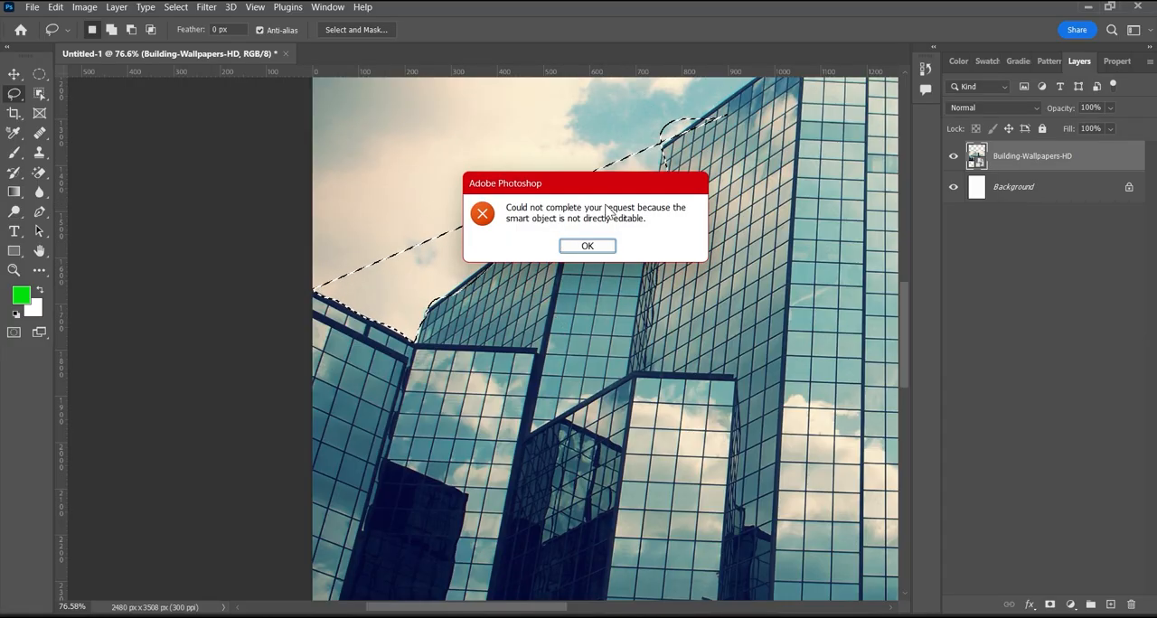
click(588, 246)
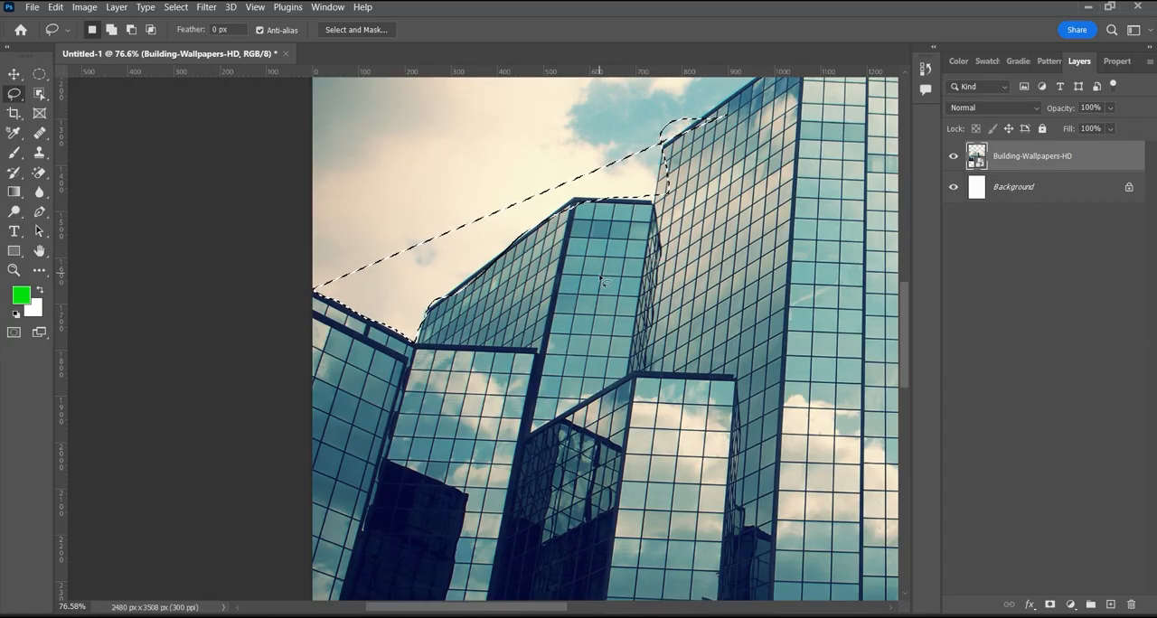
key(ctrl+d)
- Outline the leftmost group of buildings with a closed Polygonal Lasso selection, following the rooflines, right edge, photo's lower edge and left edge
right_click(13, 94)
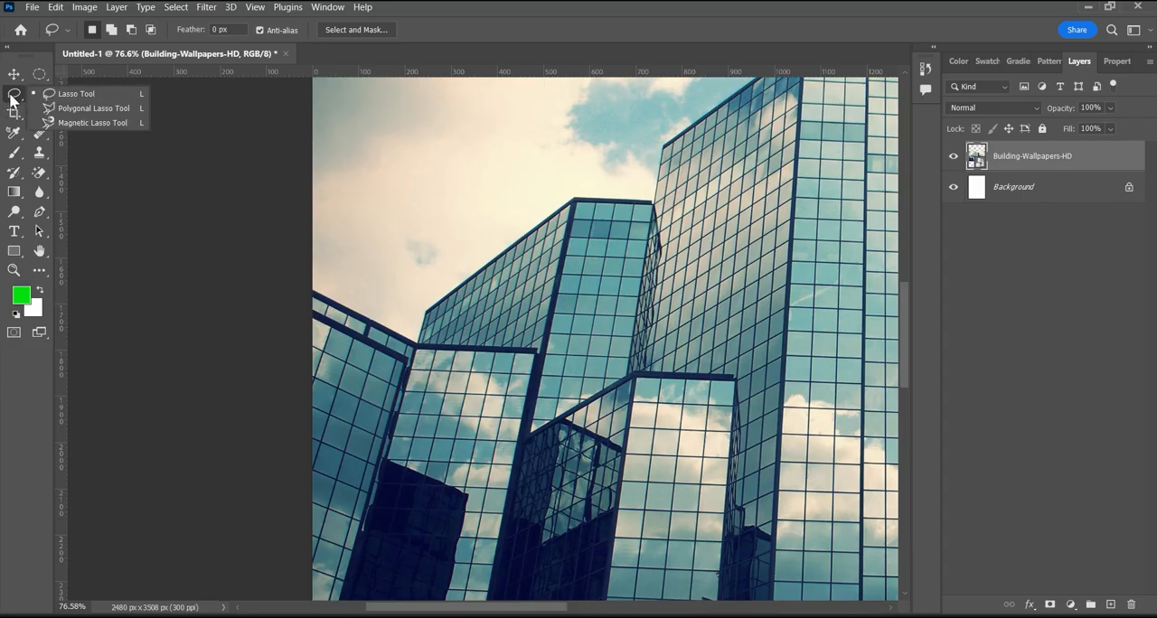
click(87, 108)
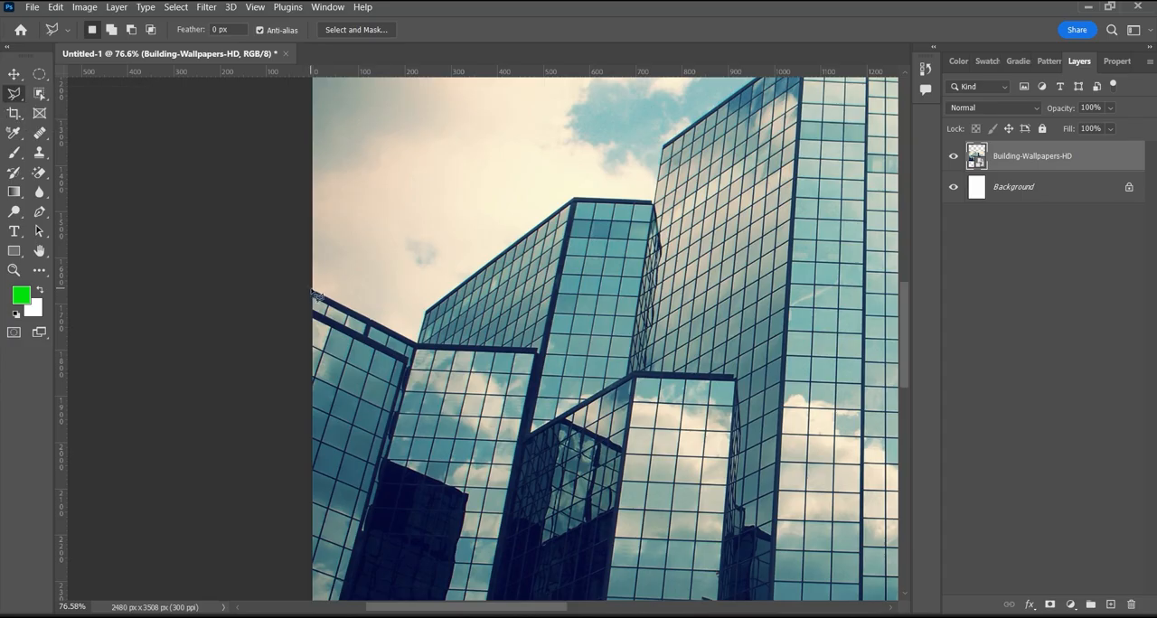
click(313, 290)
click(417, 344)
click(424, 311)
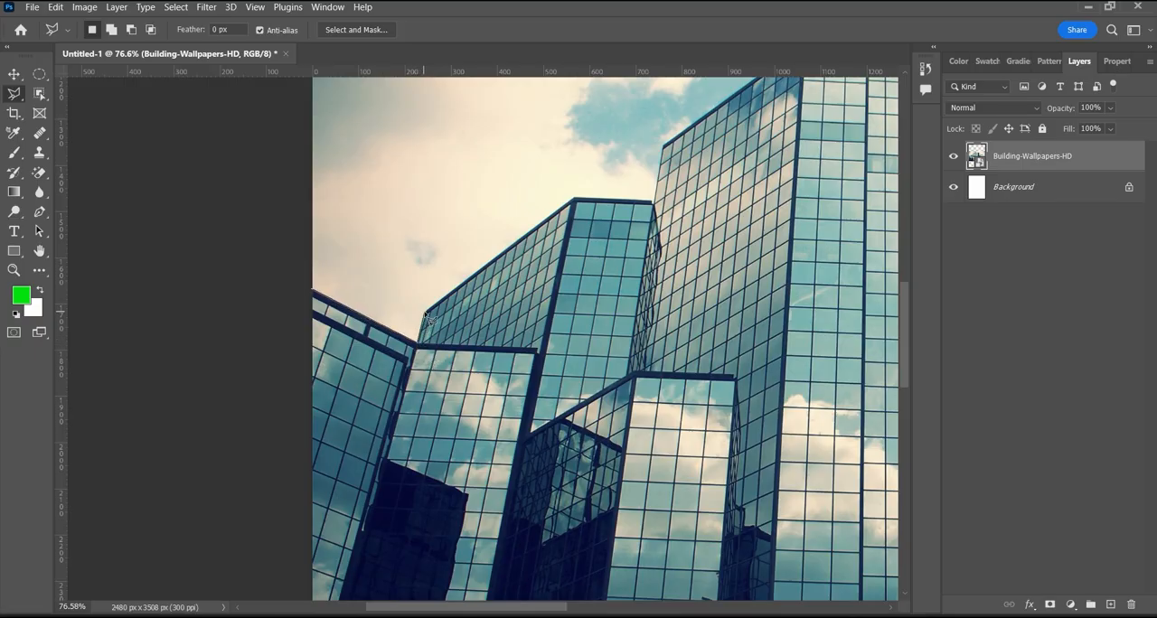
click(575, 198)
click(653, 203)
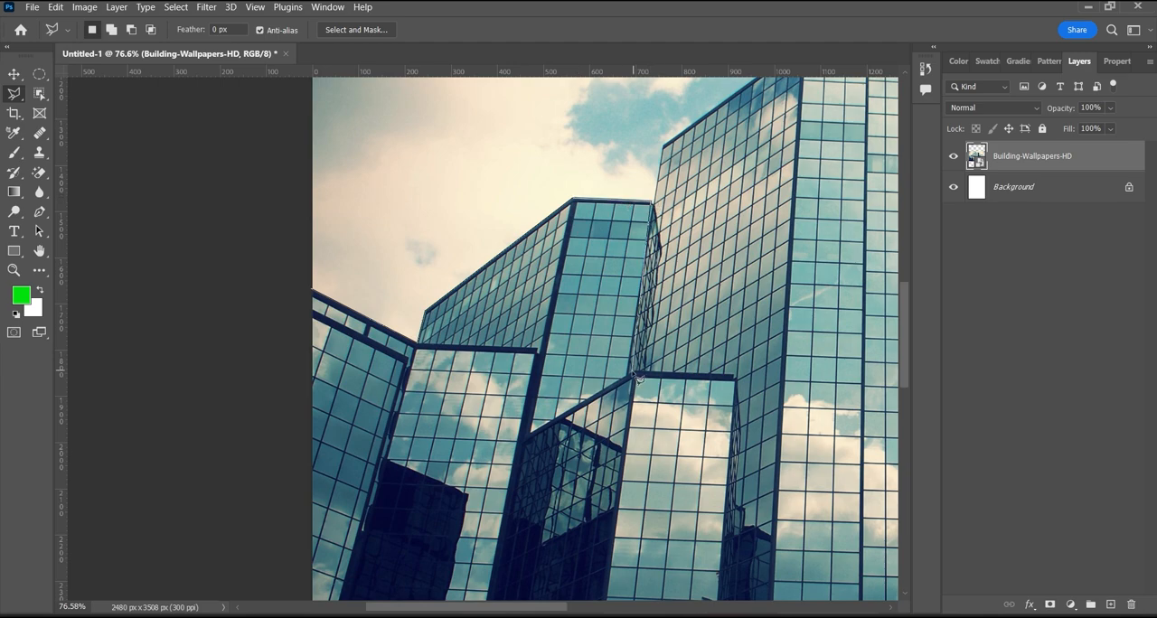
click(635, 373)
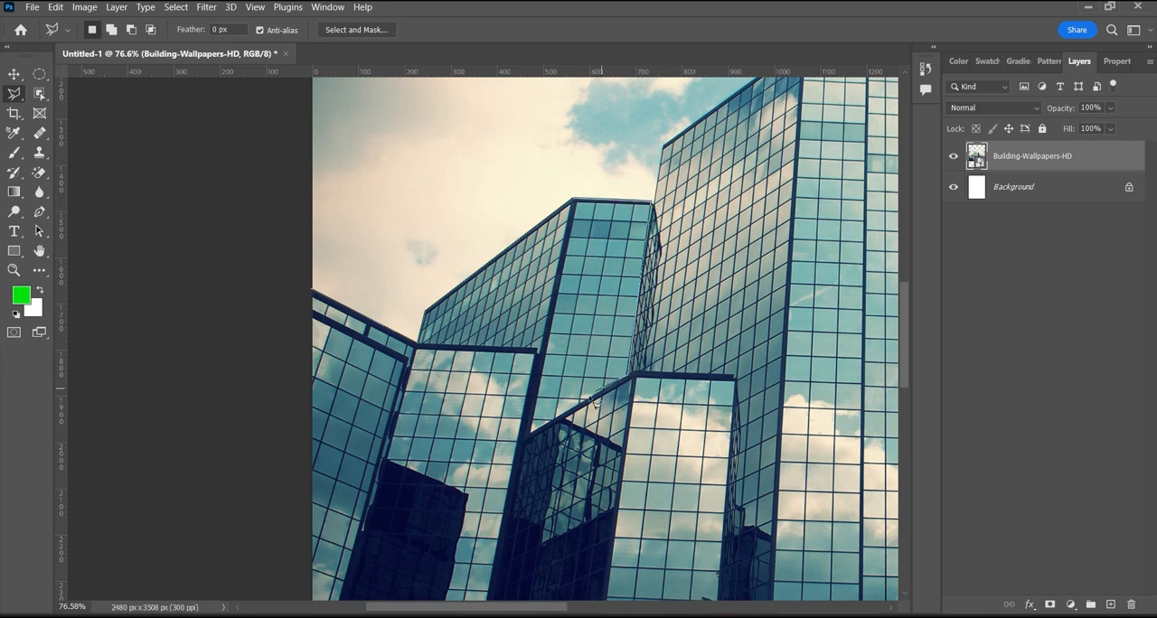
click(533, 432)
scroll(457, 481, down, 5)
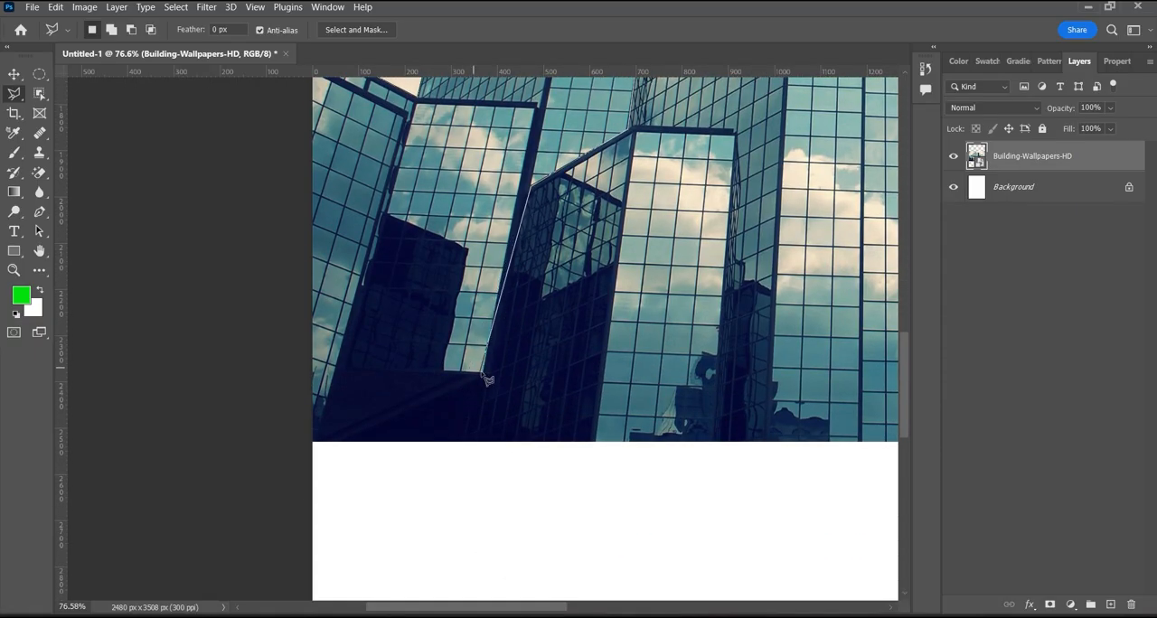
click(482, 377)
click(471, 442)
click(312, 443)
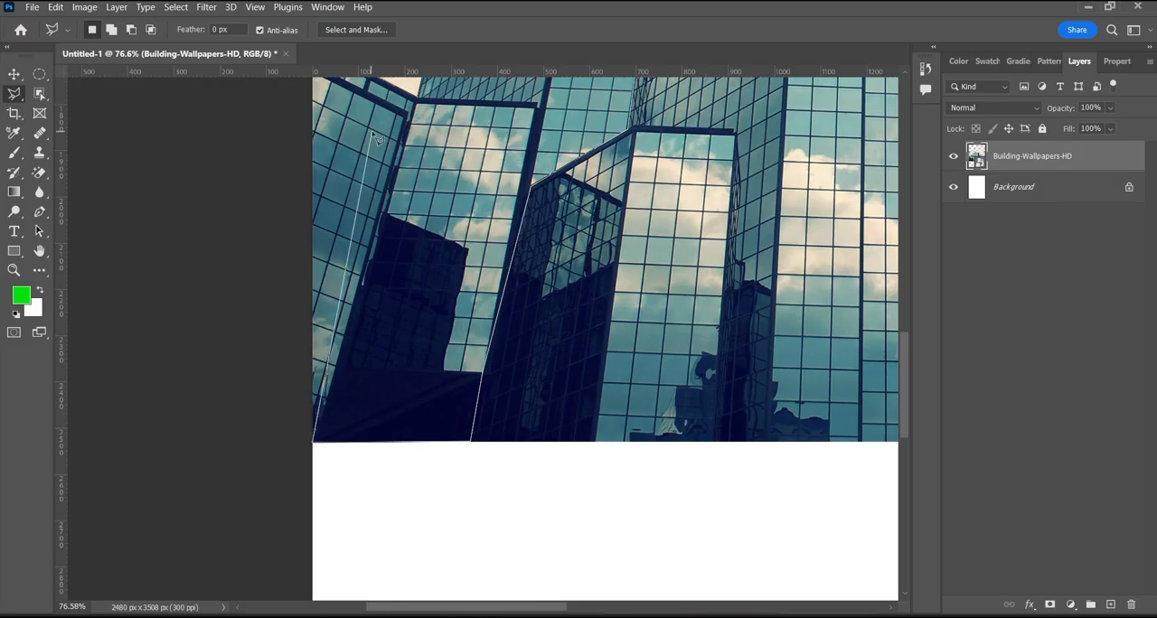
scroll(294, 161, up, 5)
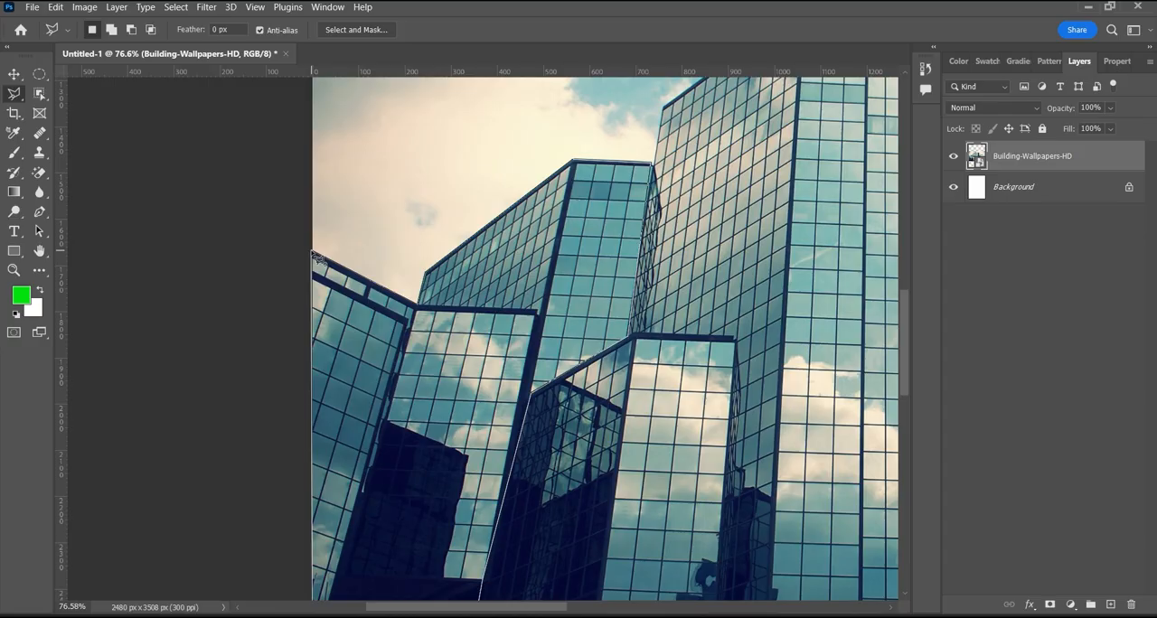
click(313, 253)
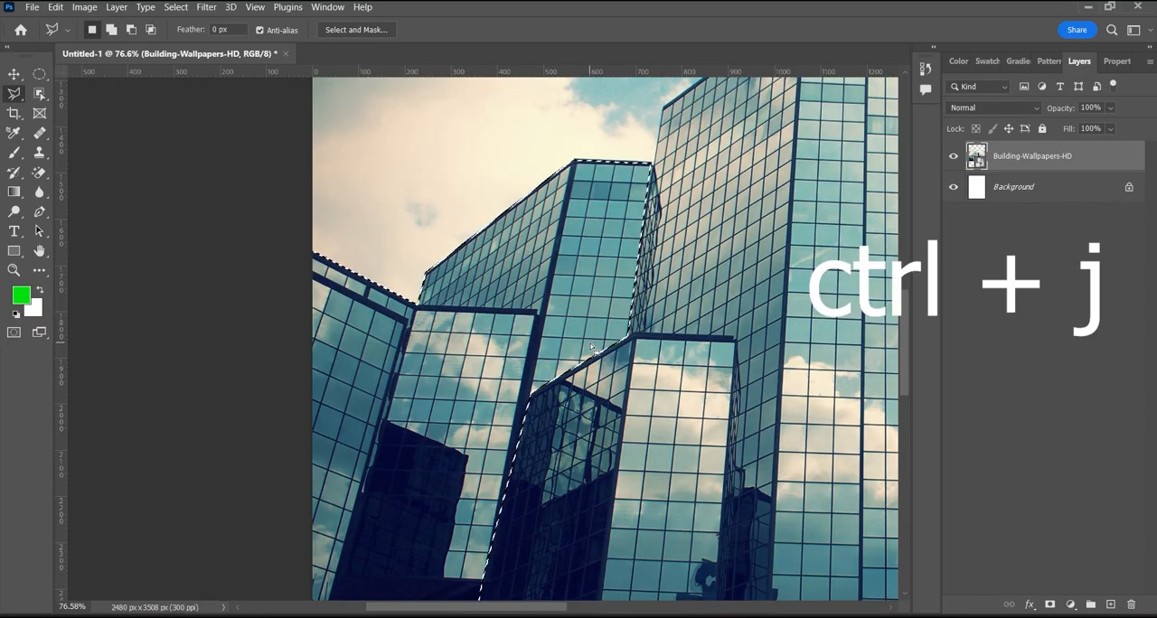
- Copy the selected buildings onto a new layer and make the Building-Wallpapers-HD layer active
key(ctrl+j)
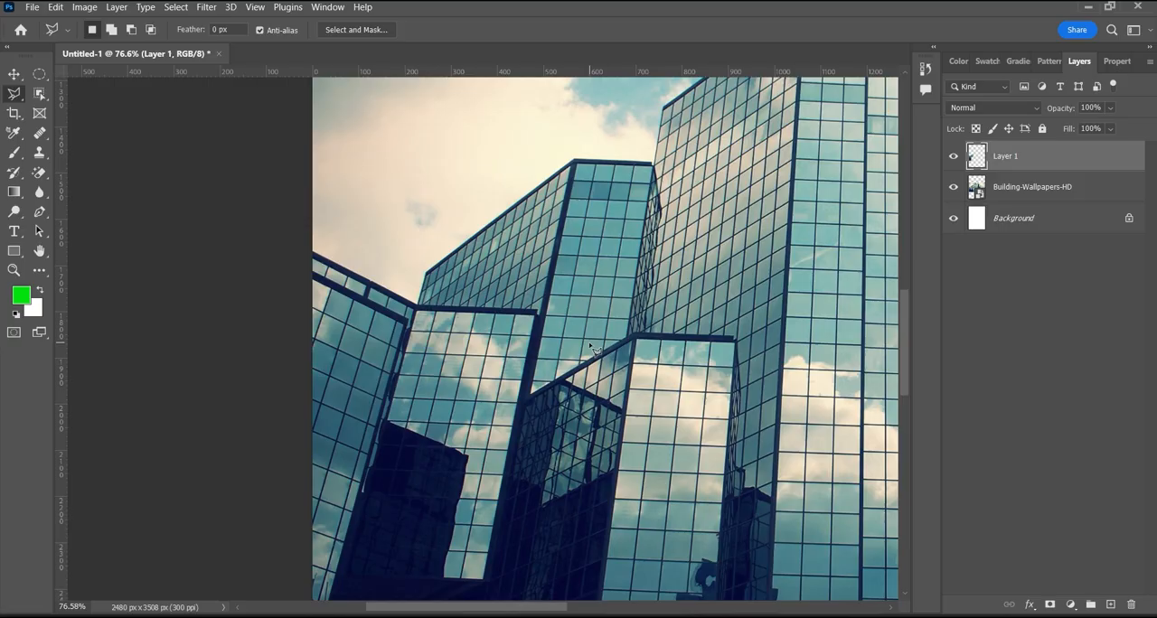
click(1027, 190)
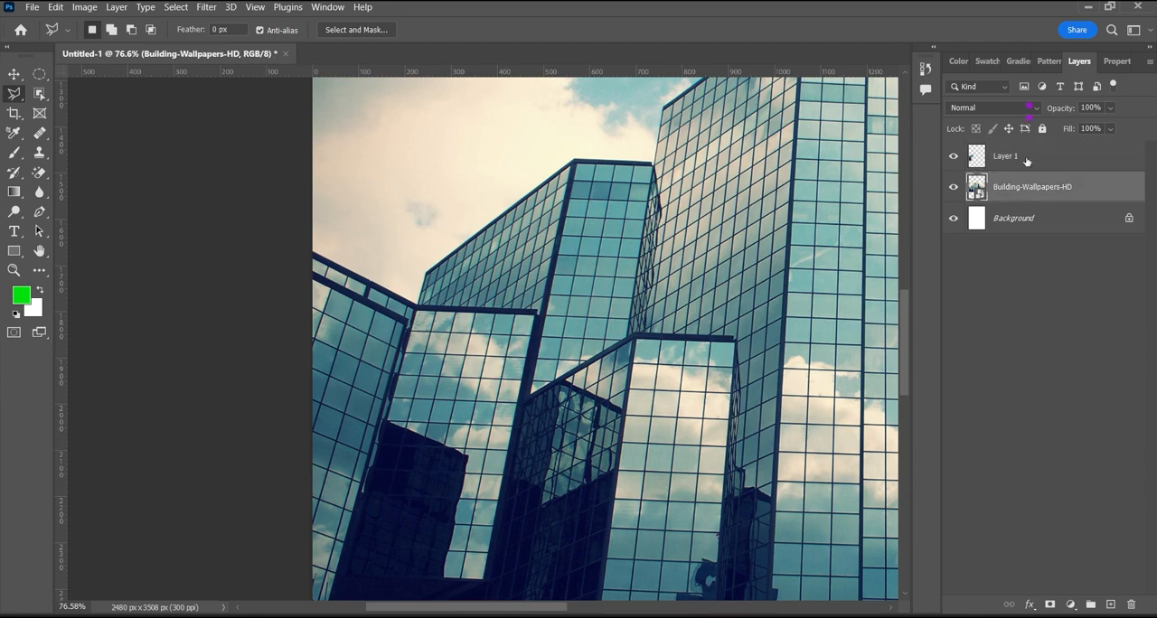
- Make Layer 1 active and toggle the Building-Wallpapers-HD layer off and back on to check the copied buildings
click(1026, 159)
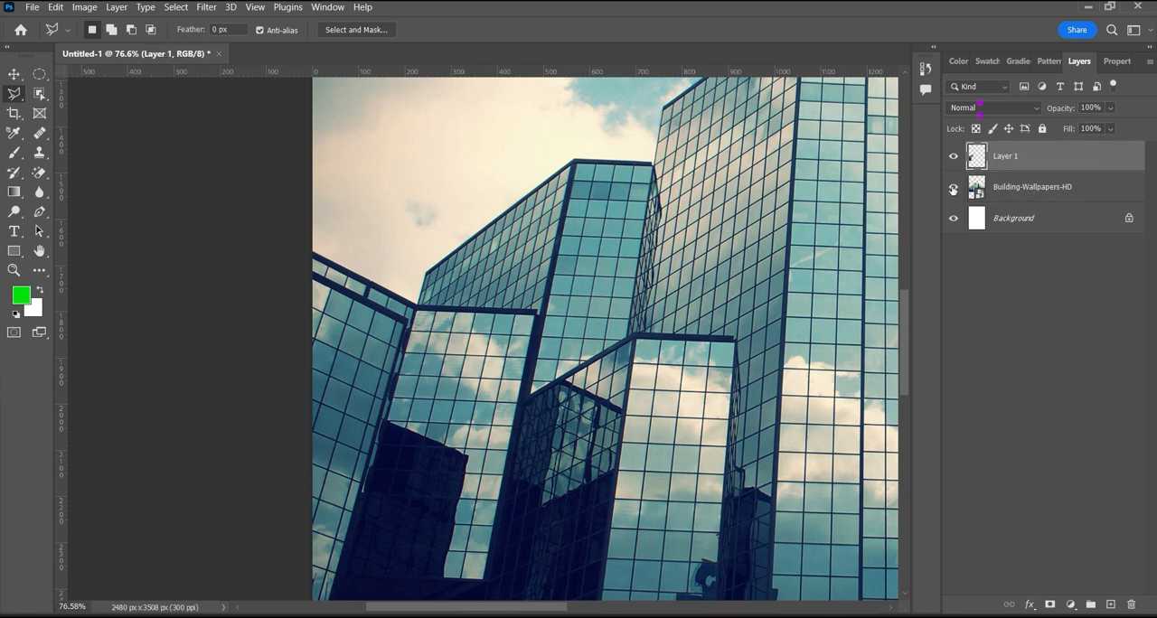
click(952, 188)
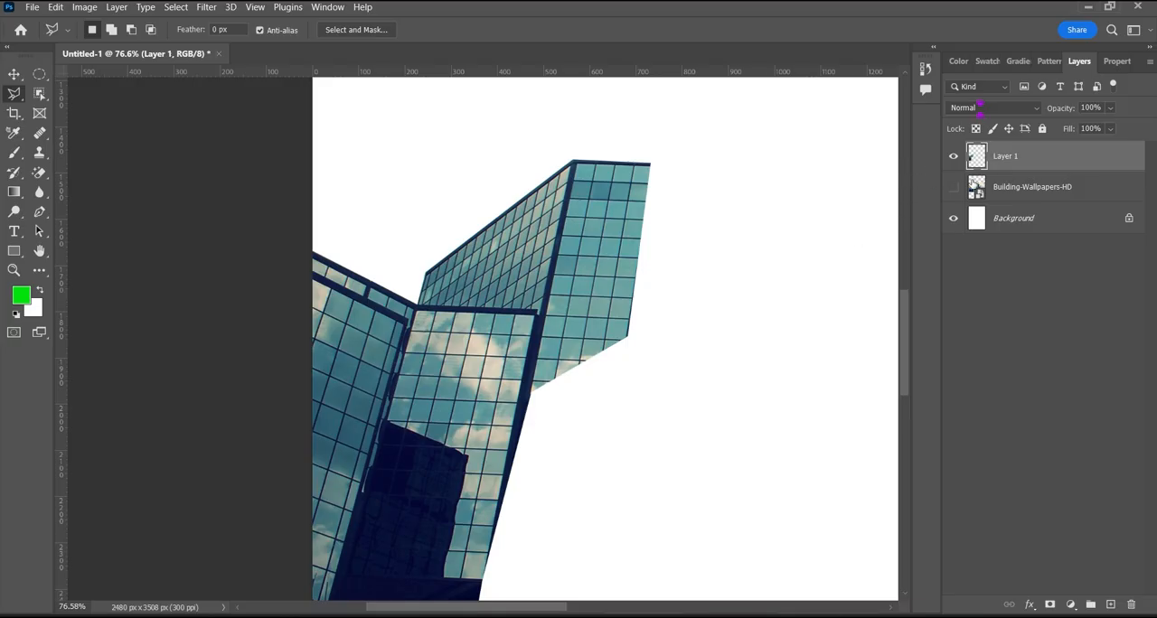
click(953, 187)
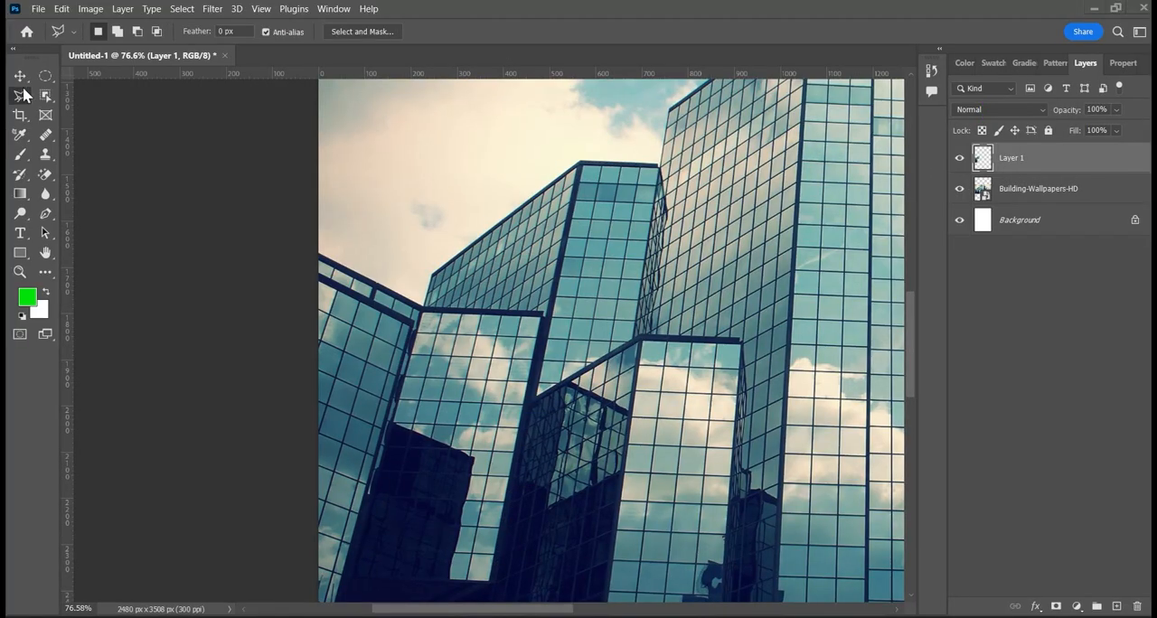
- Trace a Magnetic Lasso outline from the photo's left edge along the first building's roofline and up the neighbouring building's sloping roof
right_click(22, 103)
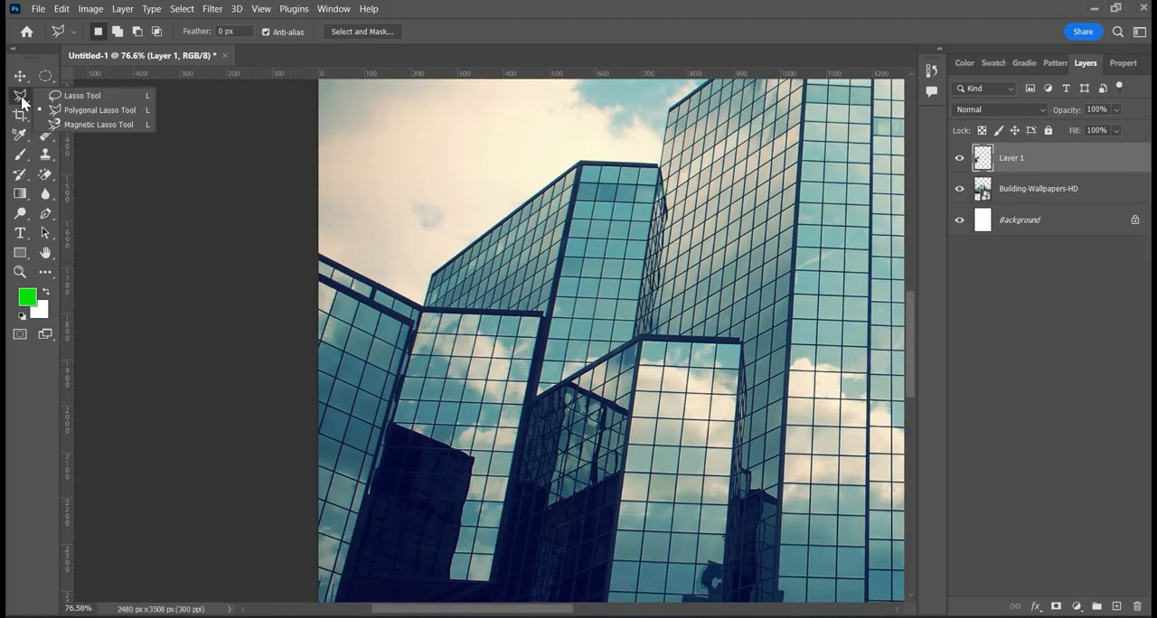
click(86, 126)
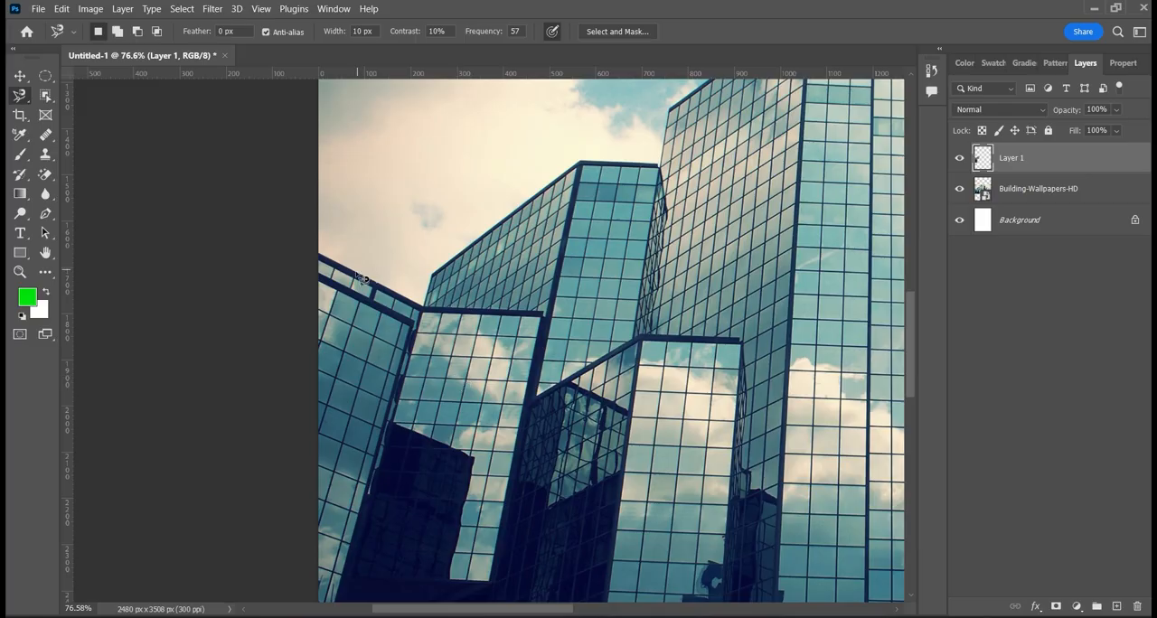
scroll(337, 280, up, 5)
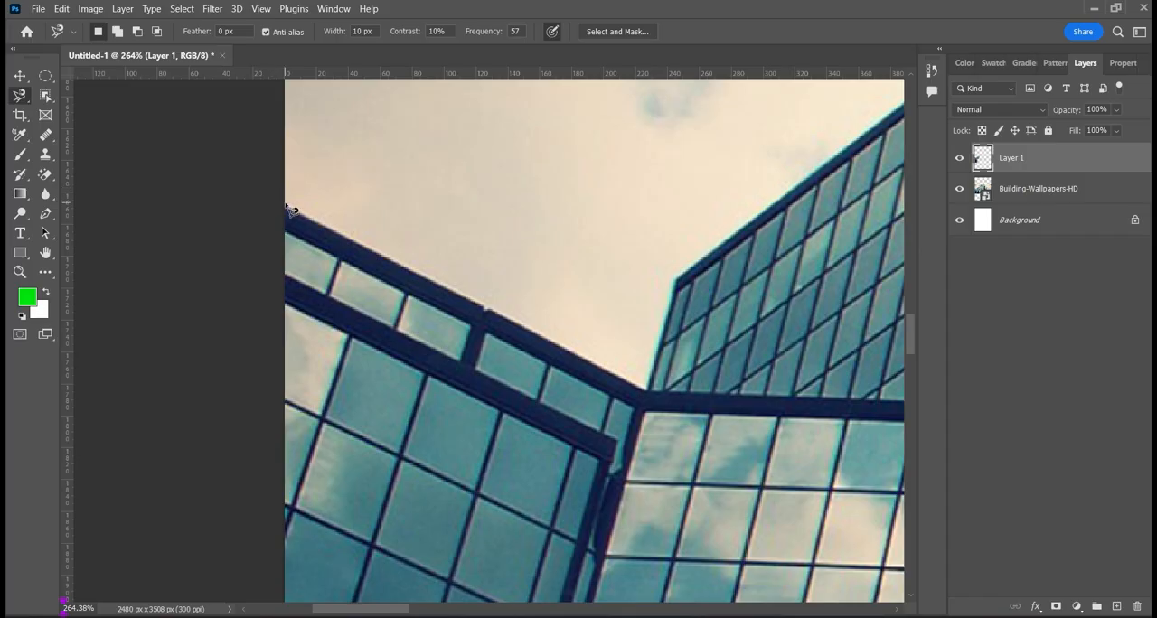
click(286, 206)
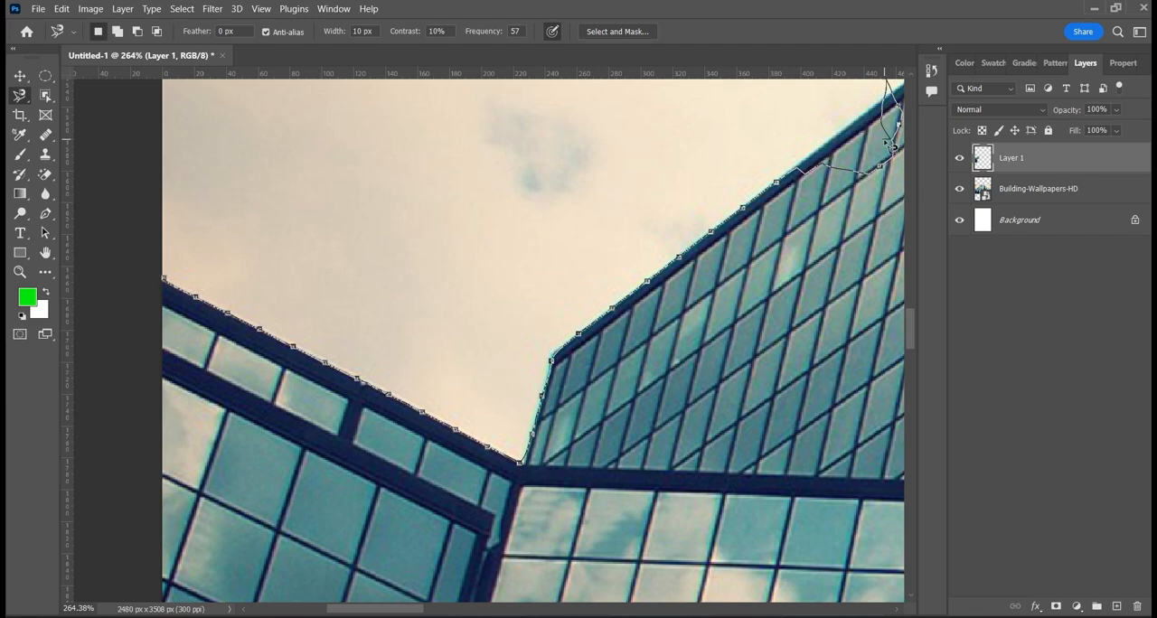
- Remove the stray Magnetic Lasso anchor points that strayed into the sky and windows around the sloping roof edge
key(BackSpace)
key(BackSpace)
key(BackSpace)
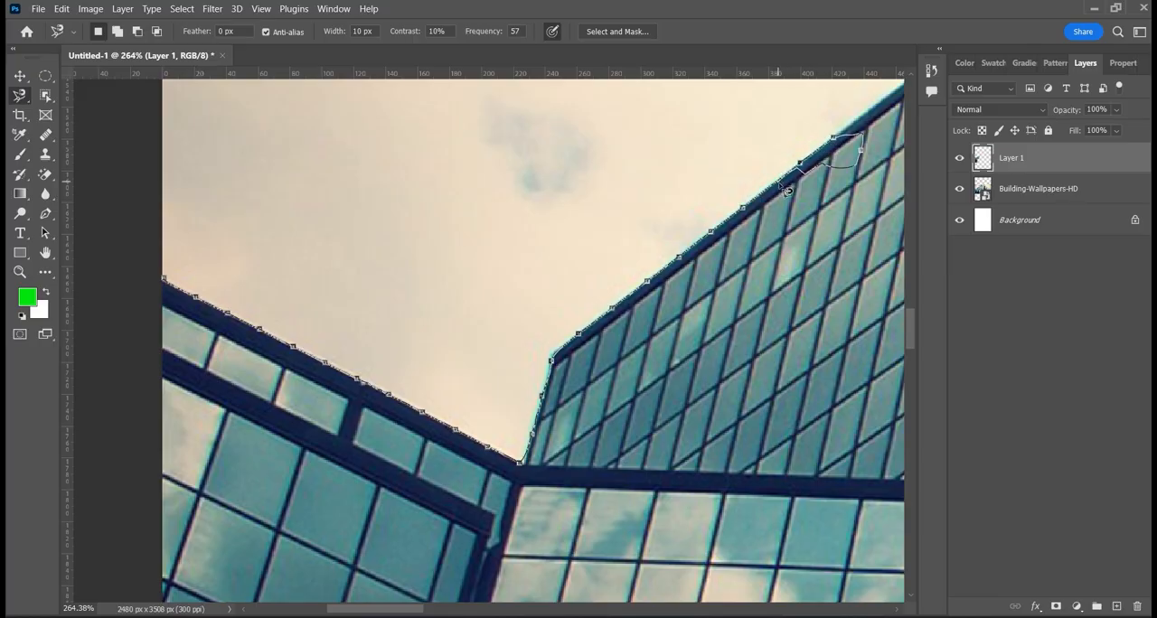
key(BackSpace)
key(BackSpace)
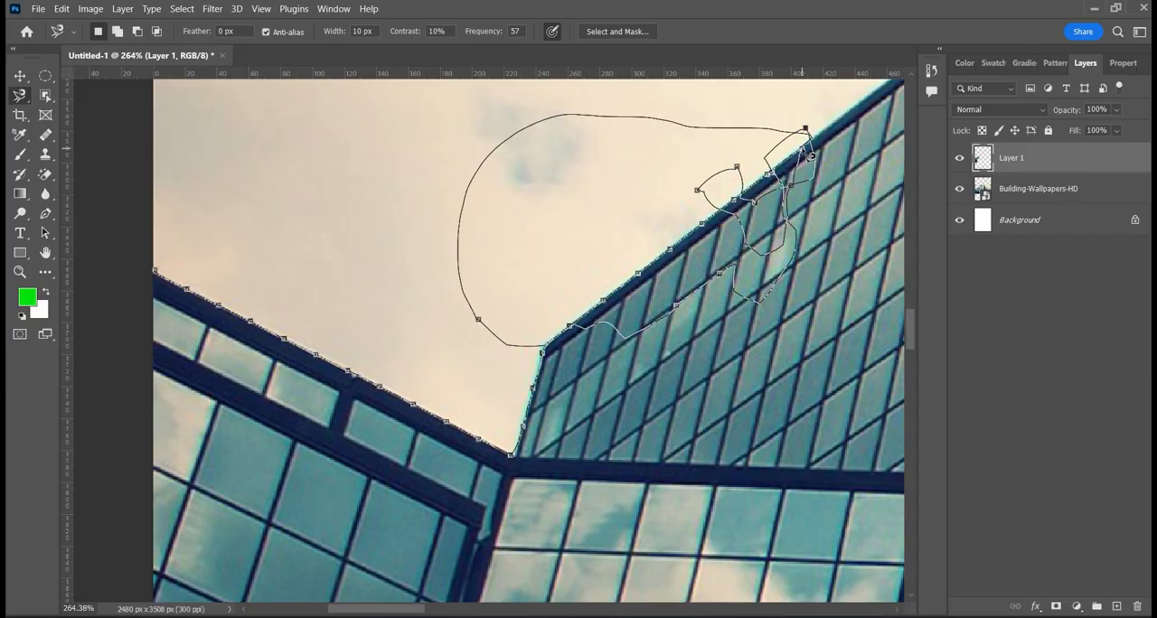
key(BackSpace)
key(BackSpace)
key(BackSpace)
key(BackSpace)
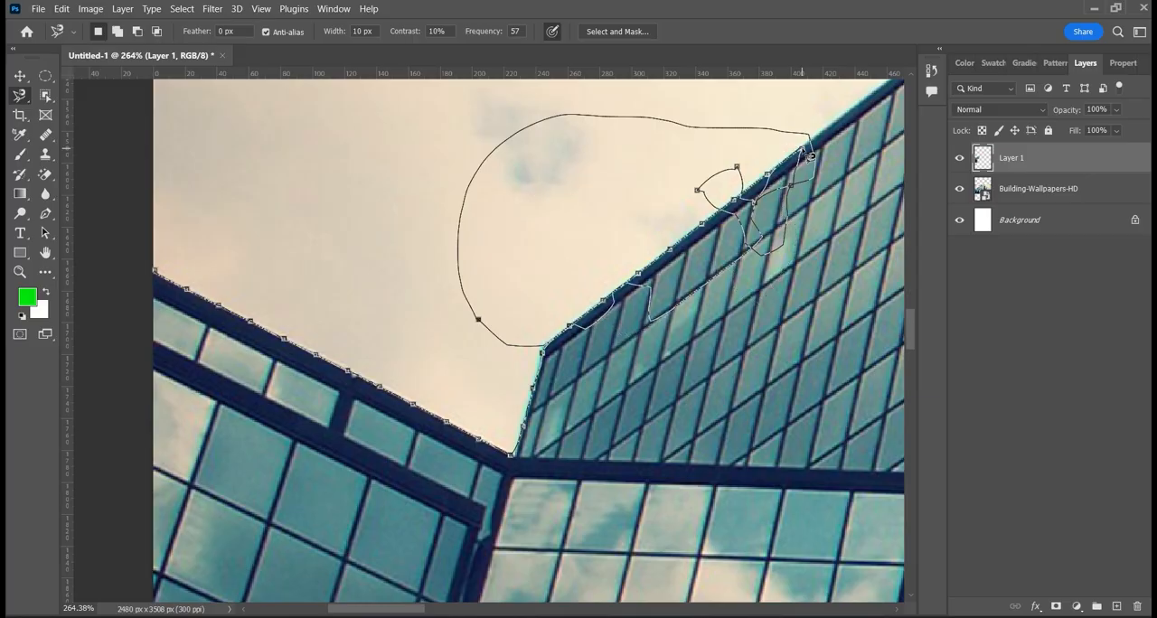
key(BackSpace)
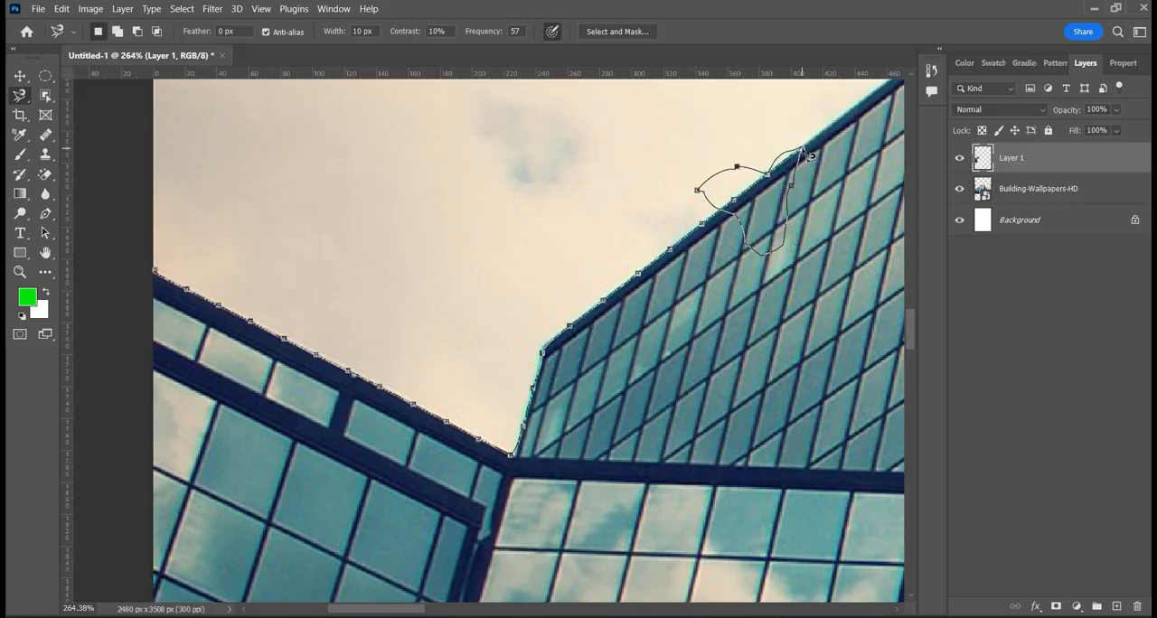
key(BackSpace)
key(BackSpace)
key(BackSpace)
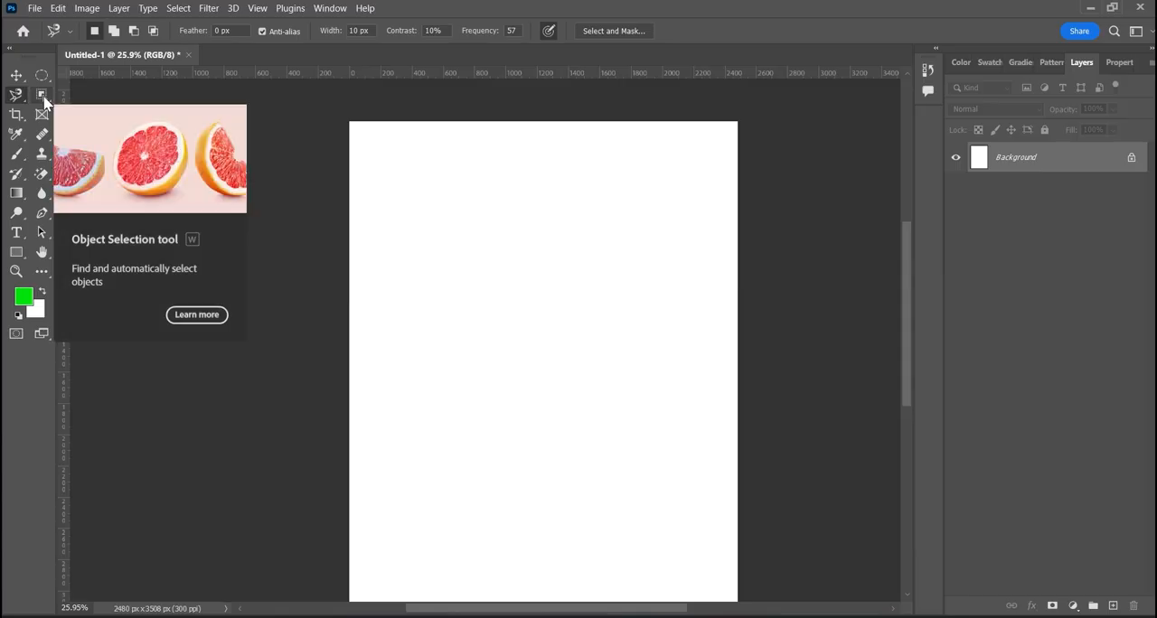
click(44, 101)
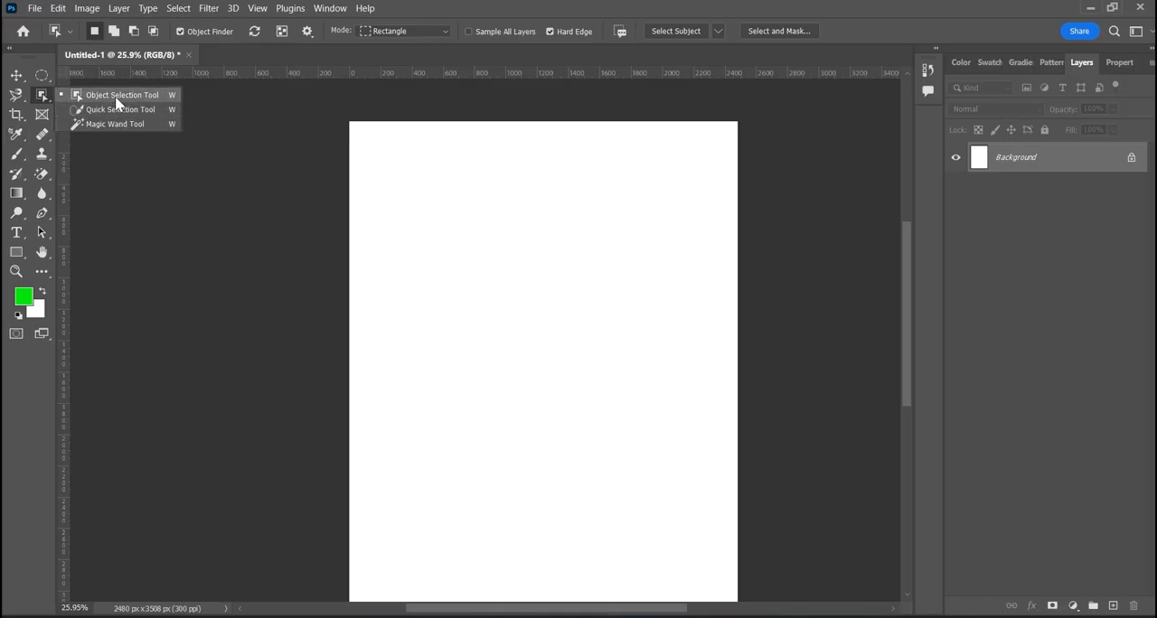
click(234, 134)
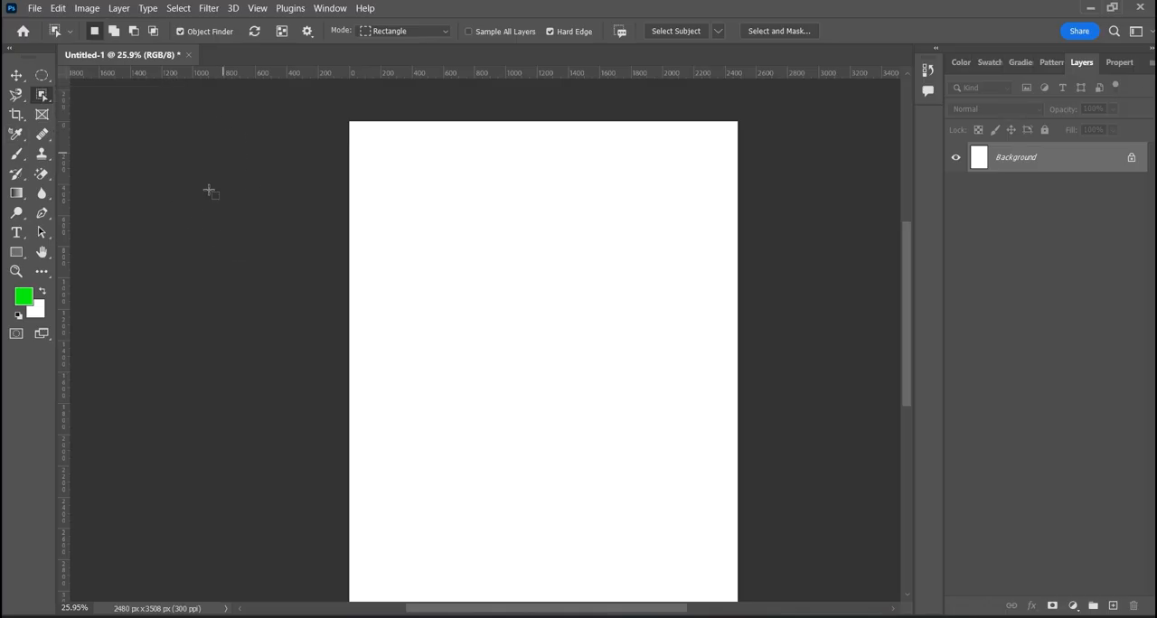
click(34, 8)
click(288, 206)
click(41, 154)
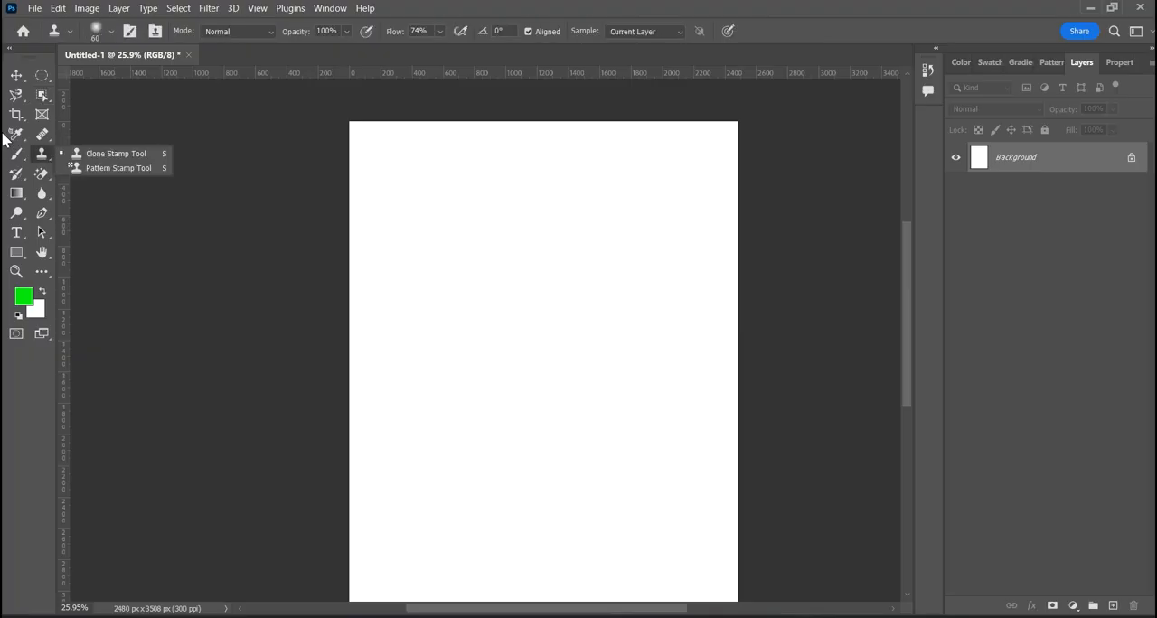
- Place the Pepsi bottle JPG from the Downloads folder as an embedded image at its default size and position
click(34, 9)
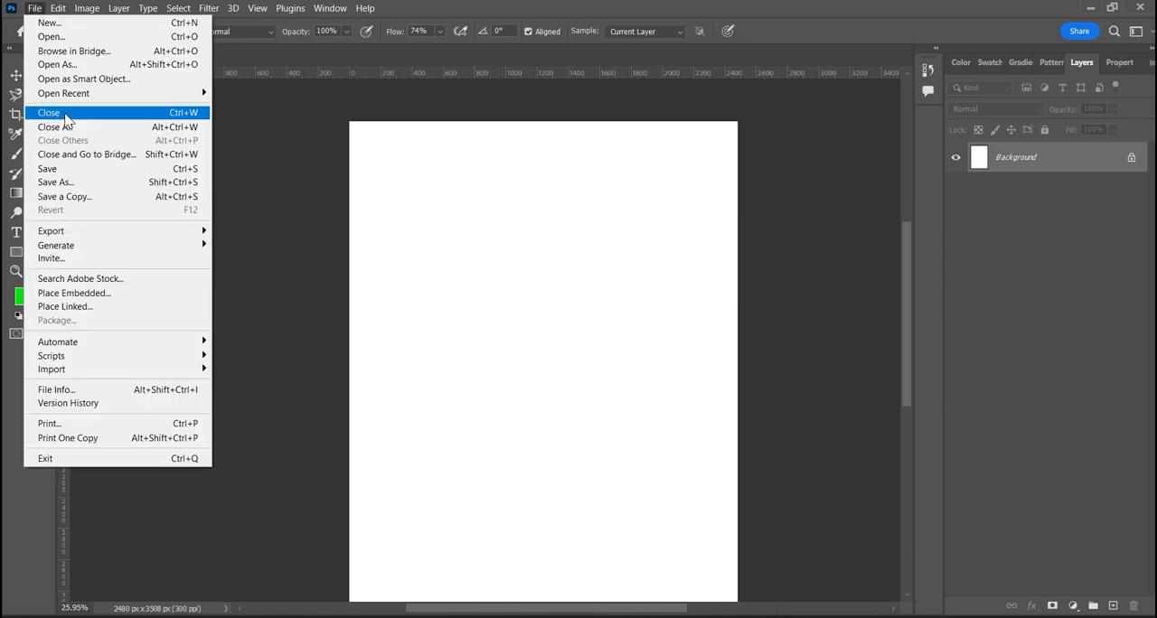
click(67, 295)
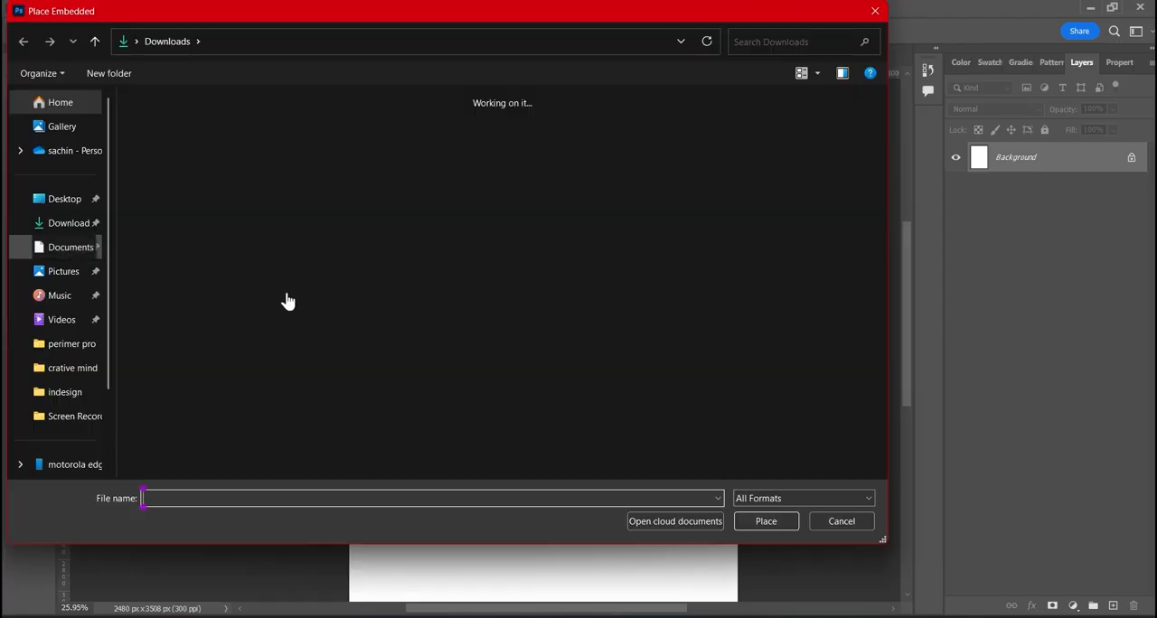
click(208, 132)
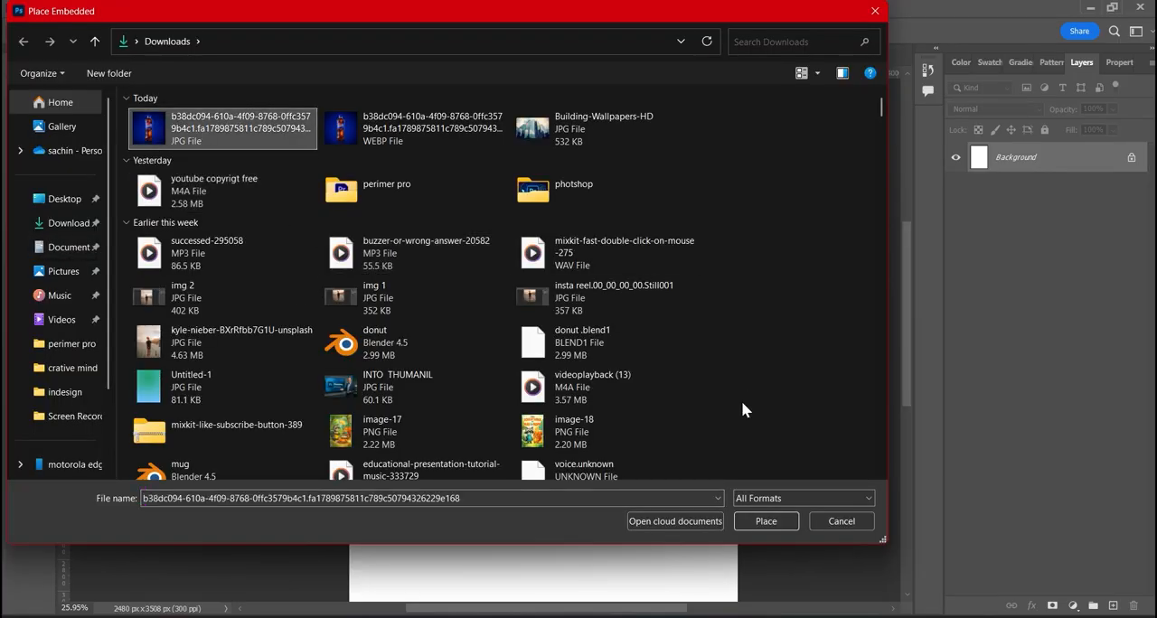
click(765, 524)
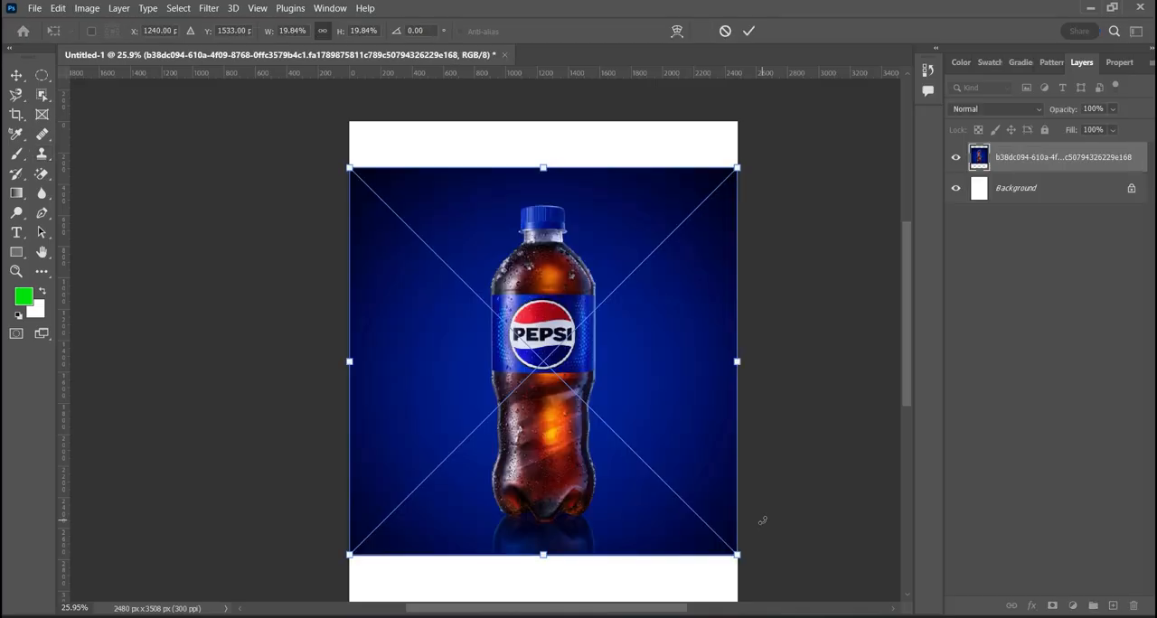
click(749, 31)
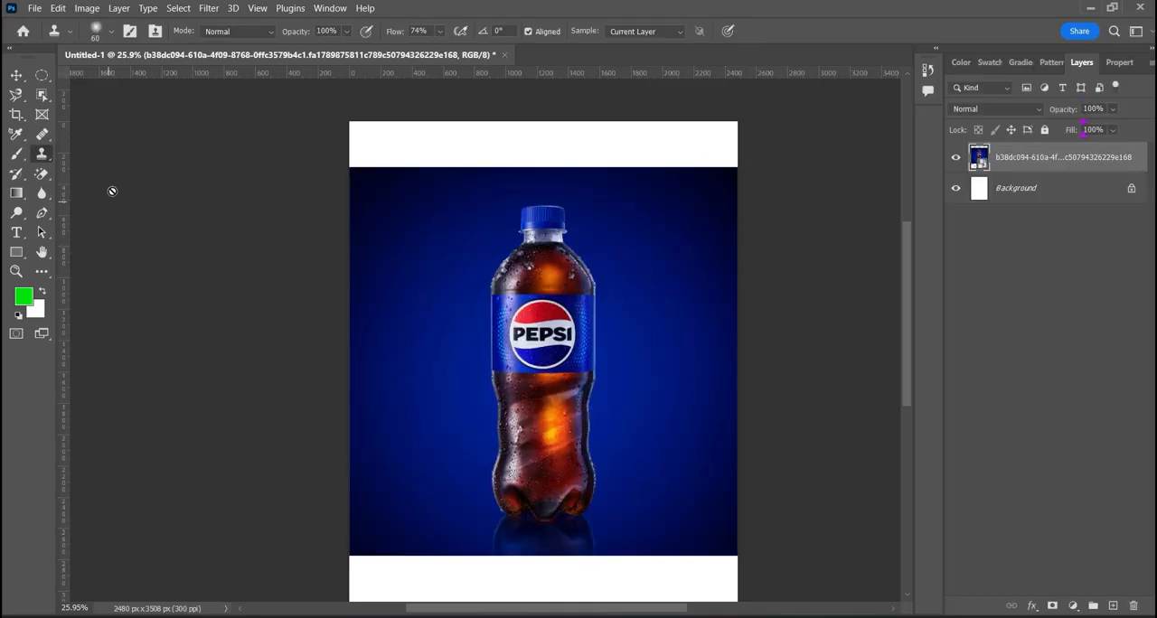
- Select the bottle using the Object Selection tool with a rectangle of about 1365 × 2239 px around it
scroll(478, 356, up, 1)
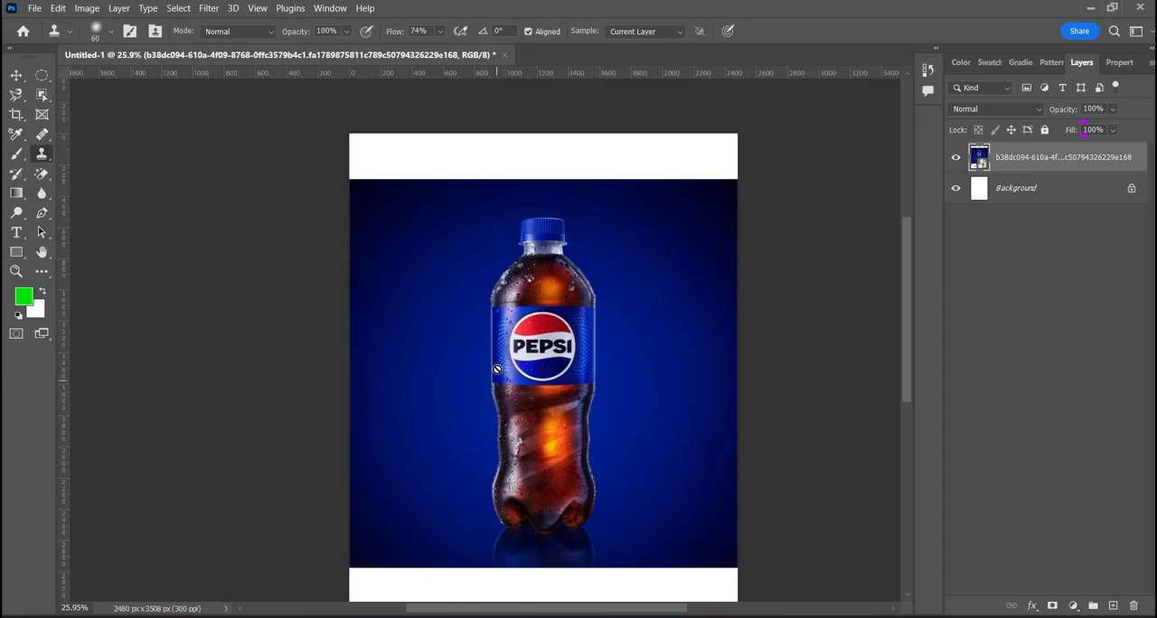
scroll(496, 369, down, 1)
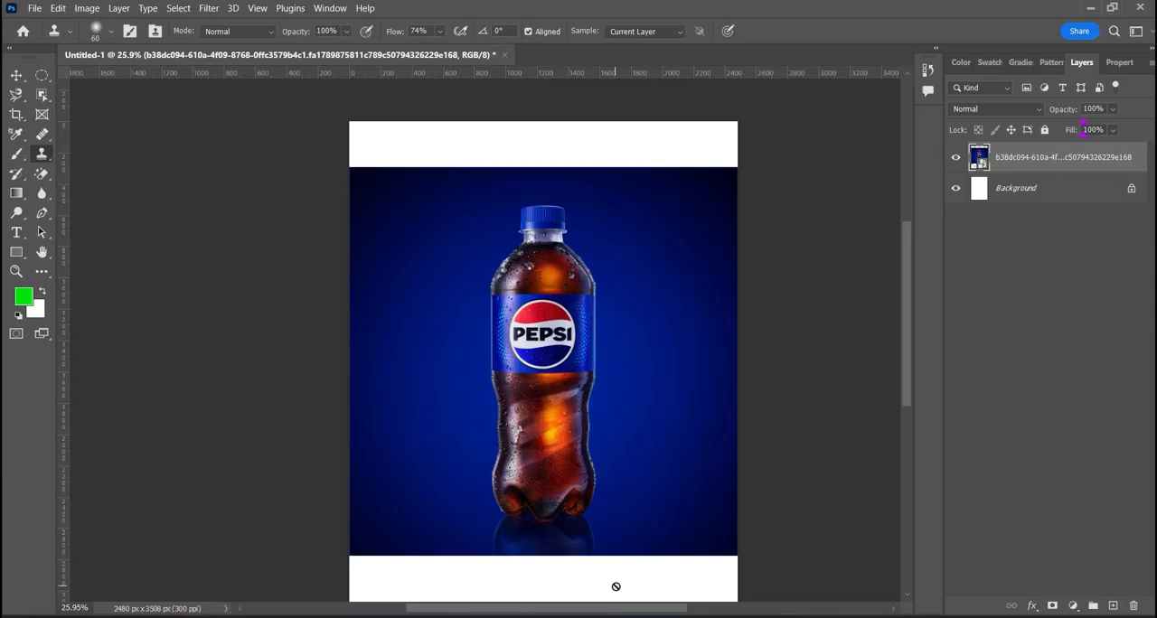
key(w)
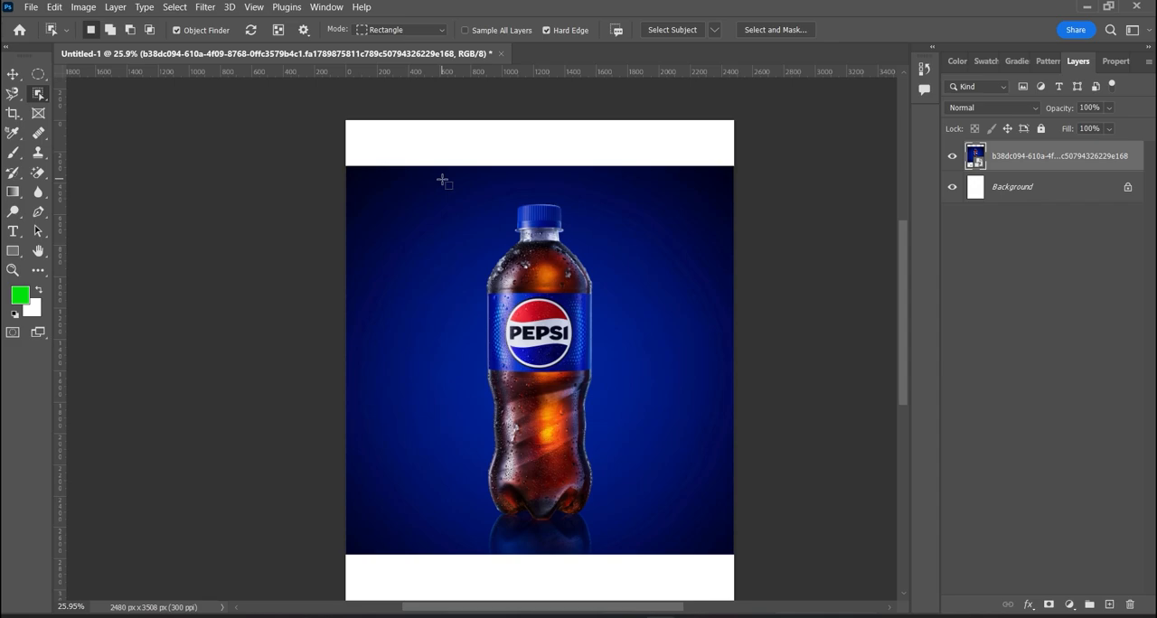
drag(442, 180, 655, 529)
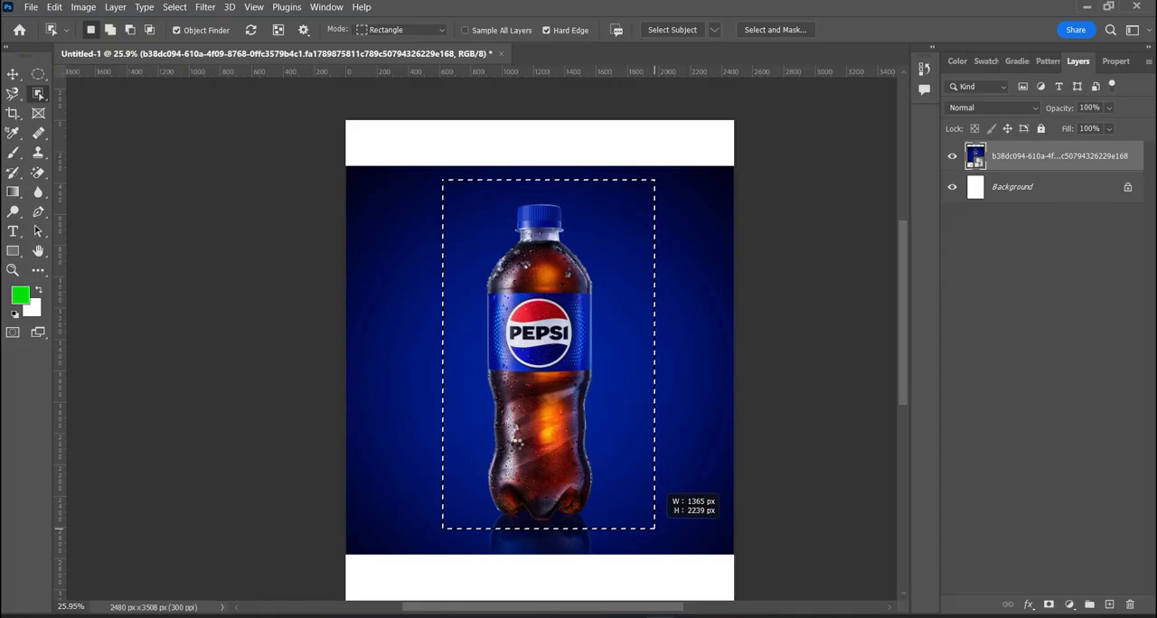
drag(654, 530, 655, 530)
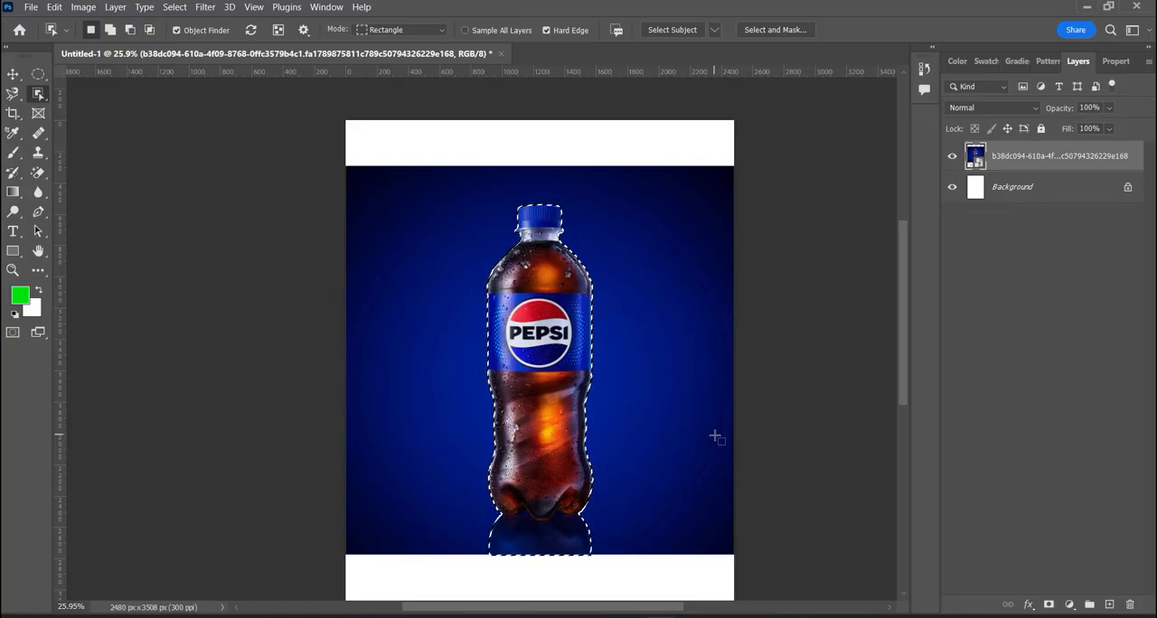
- Copy the selected bottle onto a new layer and hide the original bottle photo layer
key(ctrl+j)
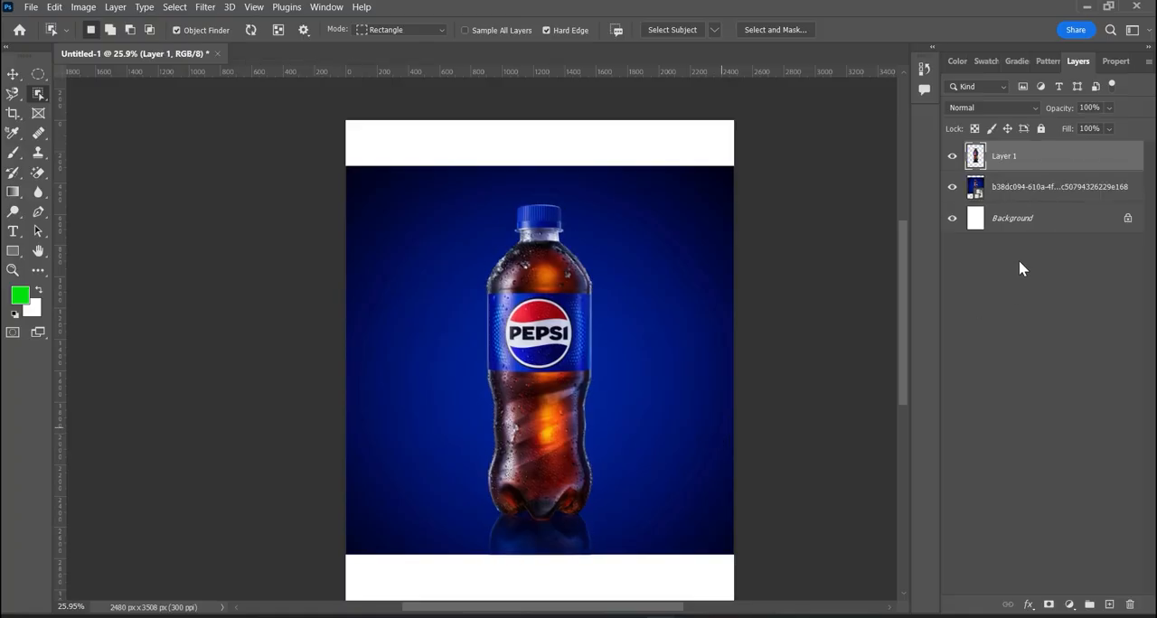
click(952, 187)
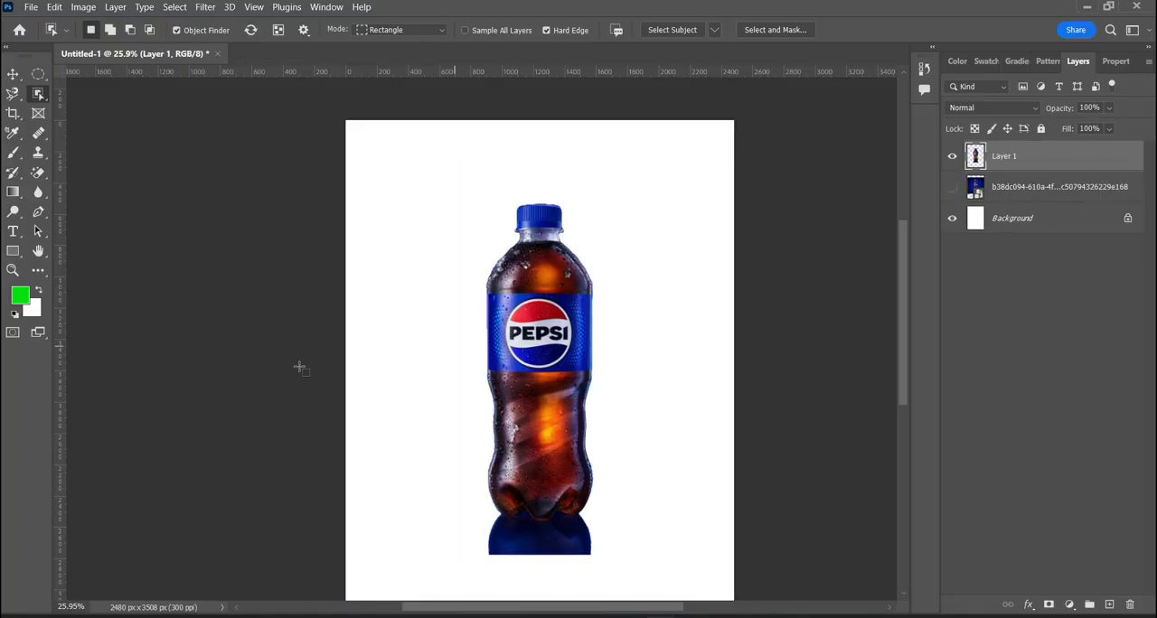
- Select the blue reflection beneath the bottle on Layer 1 using the Quick Selection tool with a 150 px brush
right_click(37, 94)
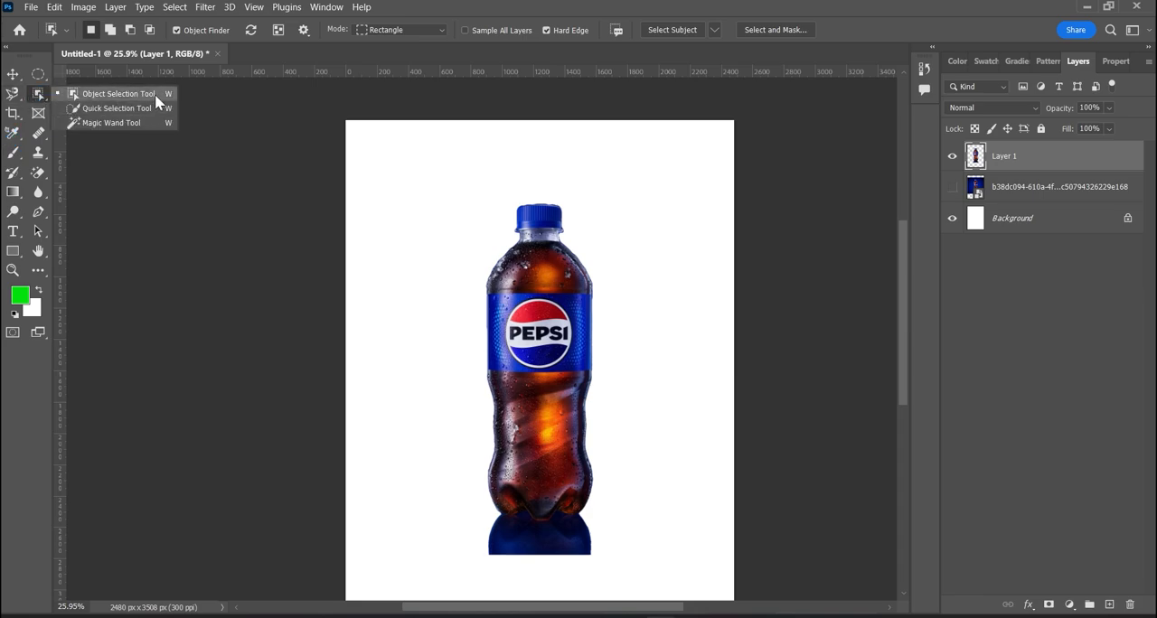
click(992, 160)
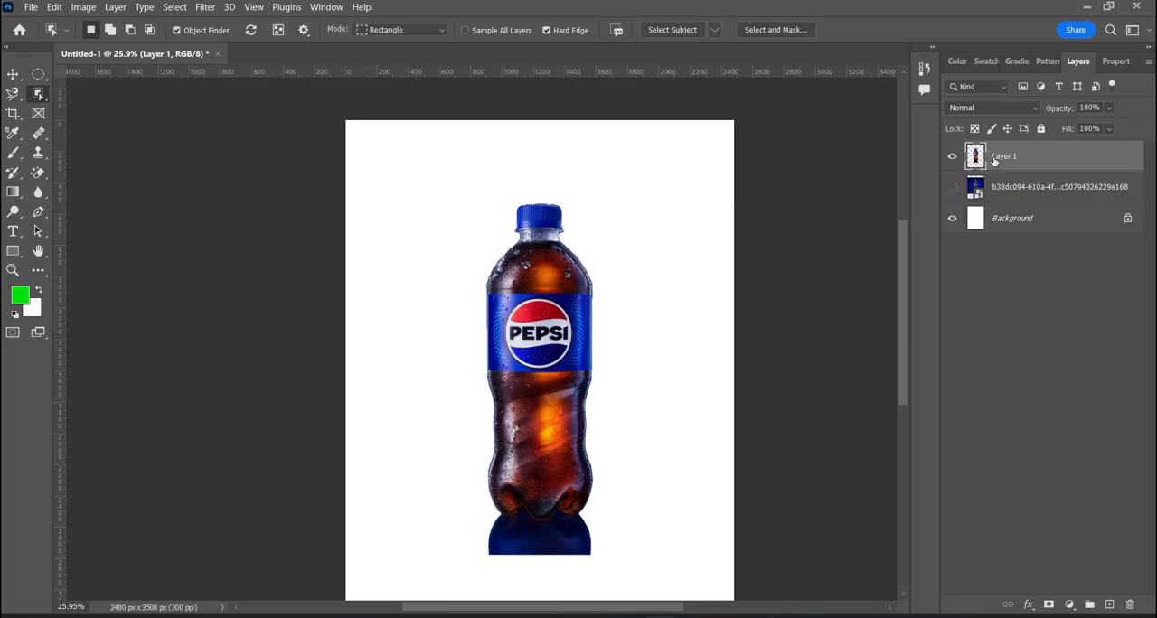
right_click(39, 95)
click(112, 108)
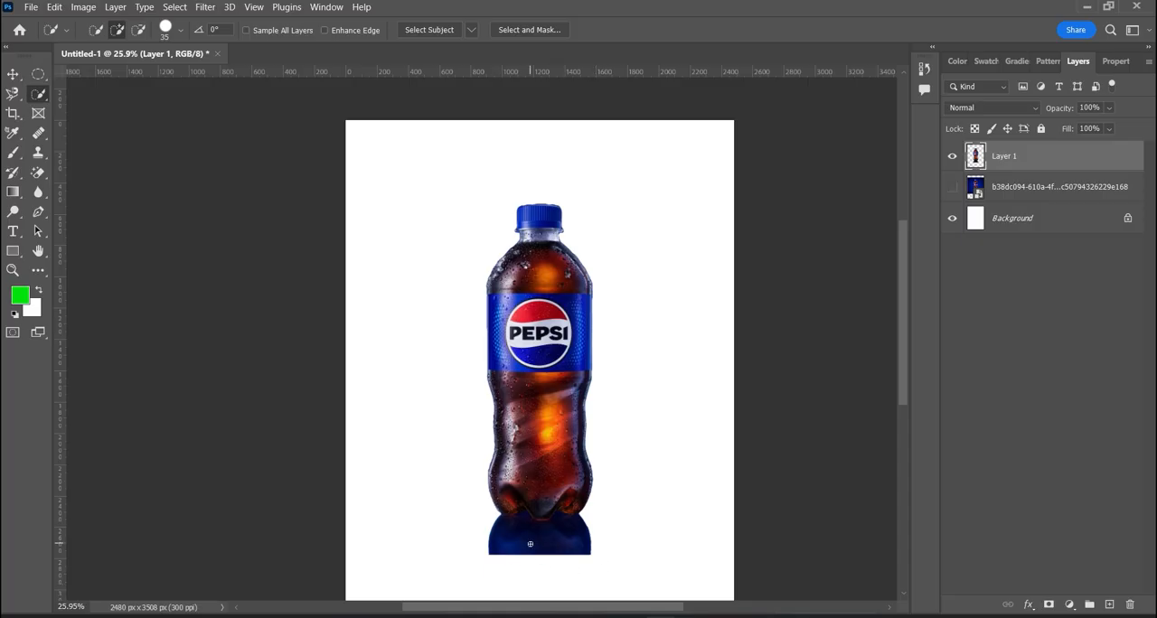
key(bracketright)
key(bracketright)
key(bracketright)
key(bracketright)
key(bracketleft)
drag(496, 540, 508, 546)
- Try adding the empty white area around the bottle to the Quick Selection, and undo that addition
mouse_move(380, 209)
mouse_down()
mouse_move(411, 304)
mouse_move(388, 501)
mouse_move(504, 561)
mouse_move(660, 478)
mouse_move(615, 287)
mouse_move(617, 225)
mouse_move(727, 311)
mouse_up()
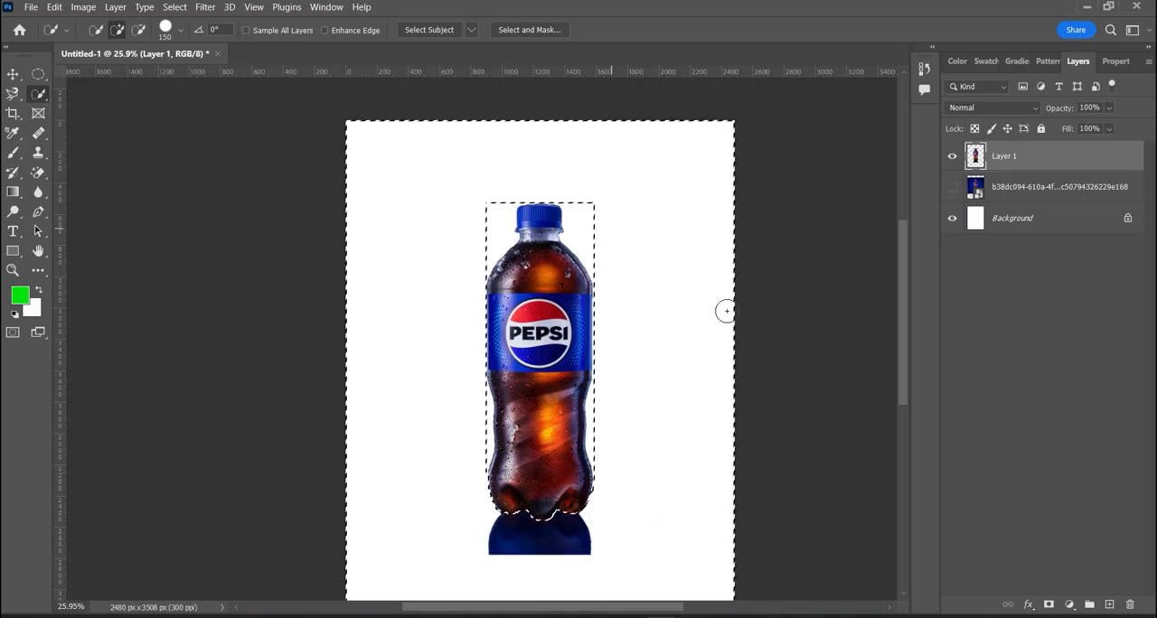
key(ctrl+z)
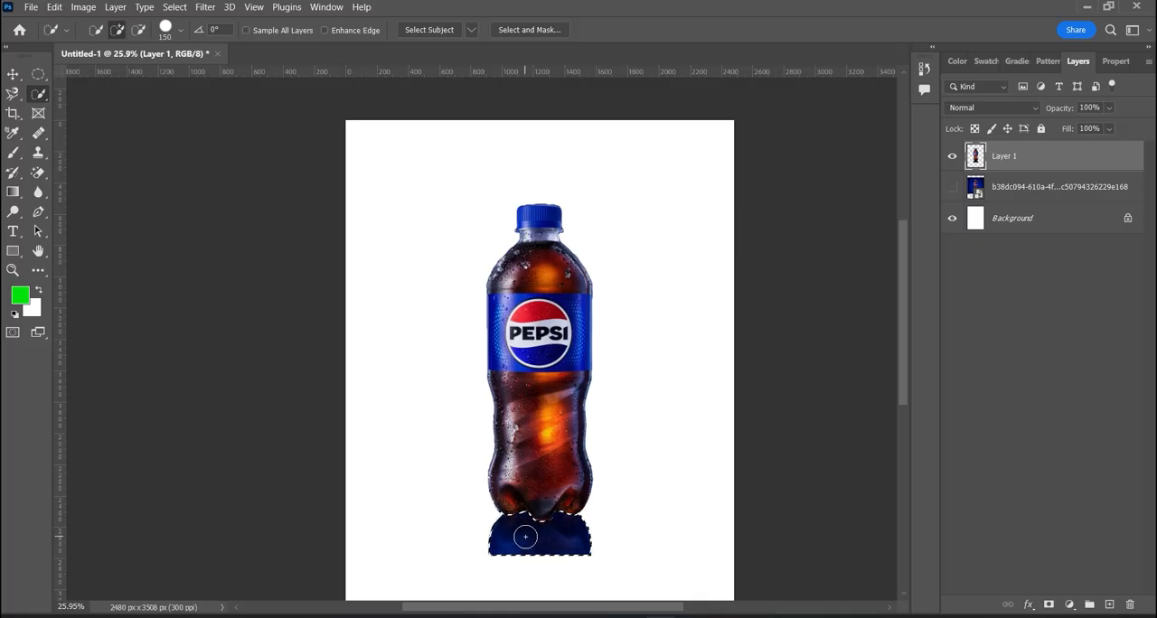
- Add the bottle's lower part to the Quick Selection and subtract it again, leaving only the reflection selected
click(534, 486)
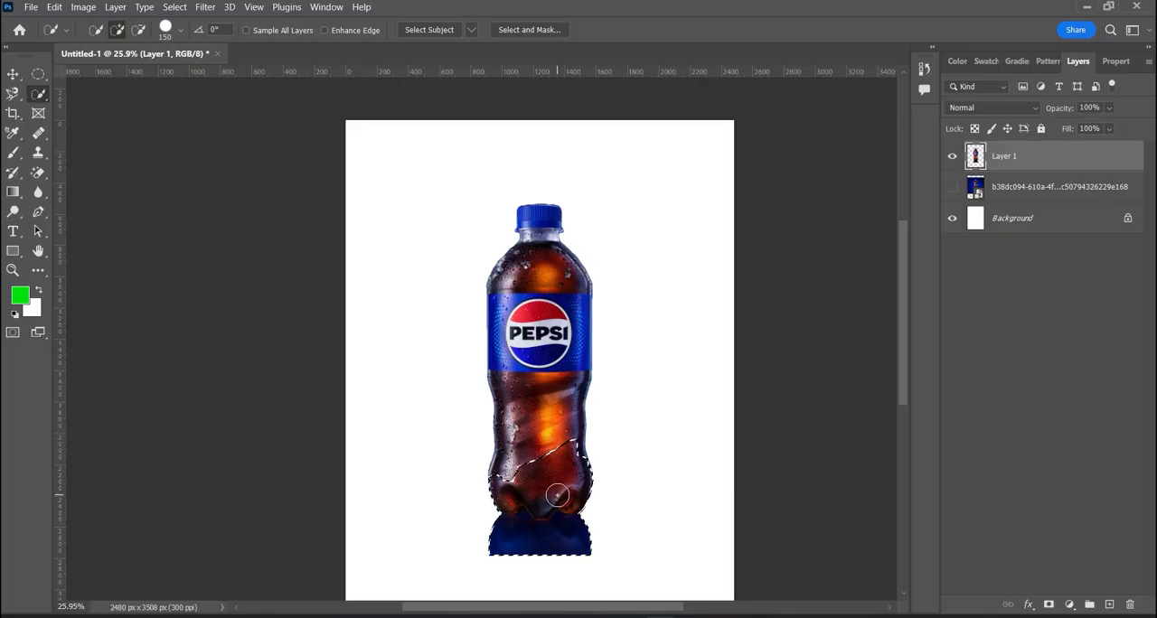
key(alt)
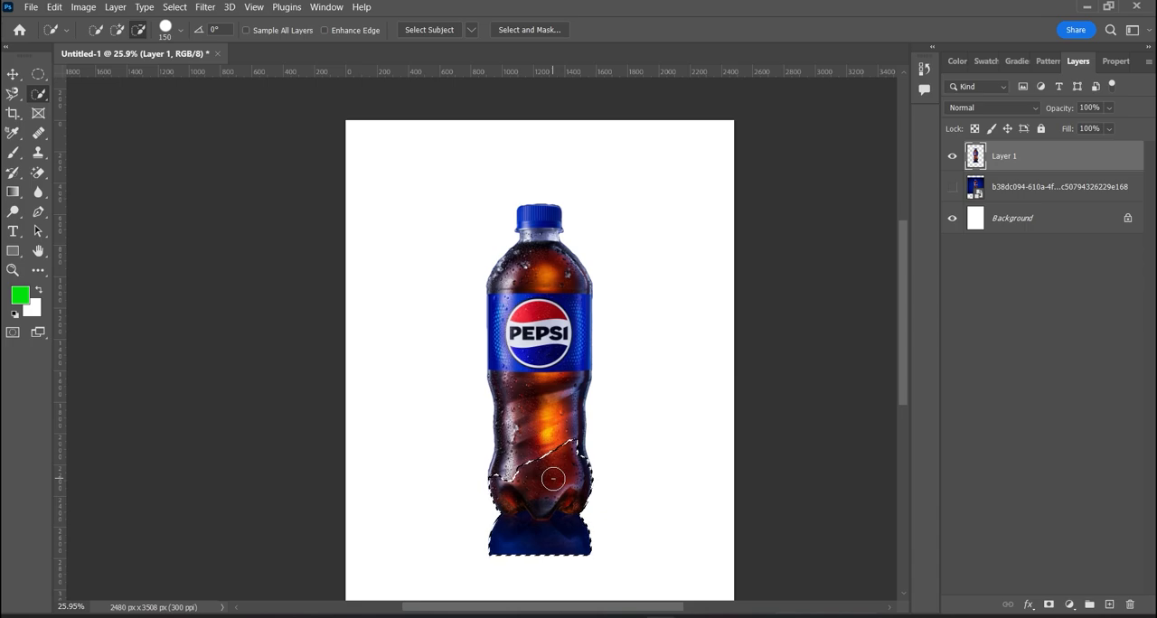
mouse_move(553, 478)
mouse_down()
mouse_move(510, 466)
mouse_move(511, 494)
mouse_move(502, 476)
mouse_move(577, 483)
mouse_up()
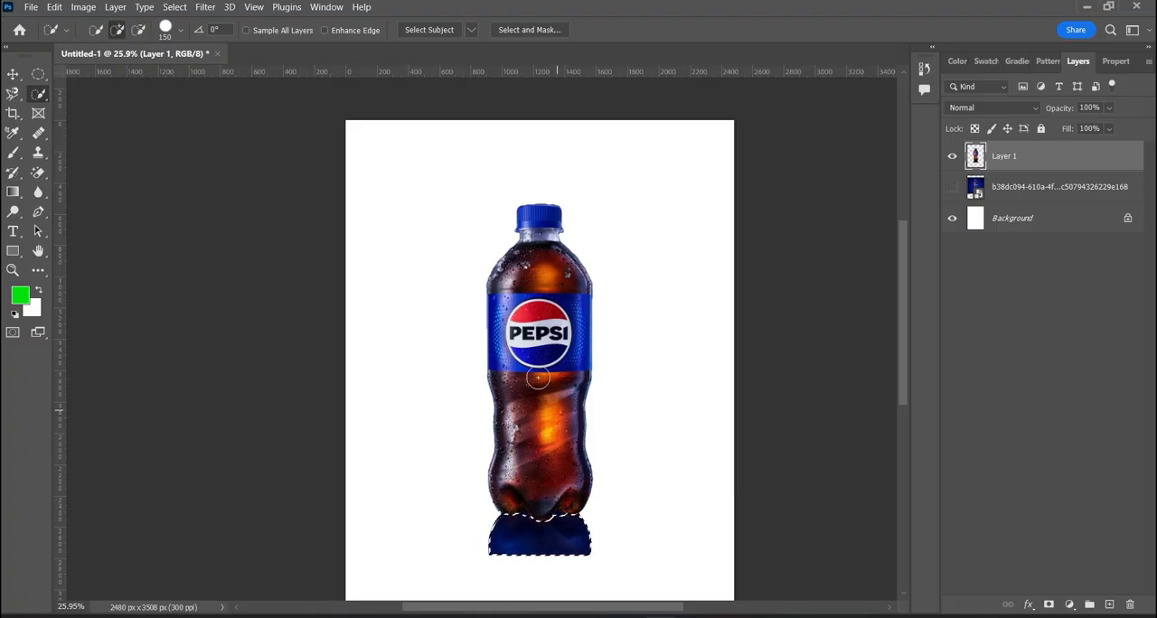
- Show the original bottle photo layer, try a Magic Wand selection of the area around the bottle on Layer 1, and clear that selection
right_click(38, 96)
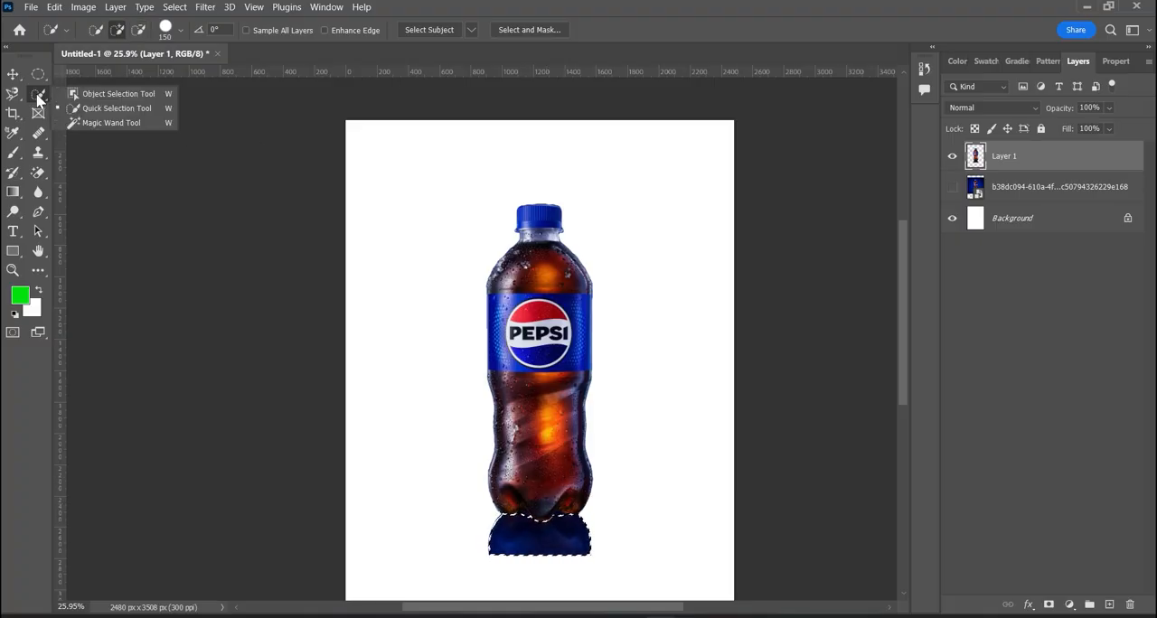
click(125, 124)
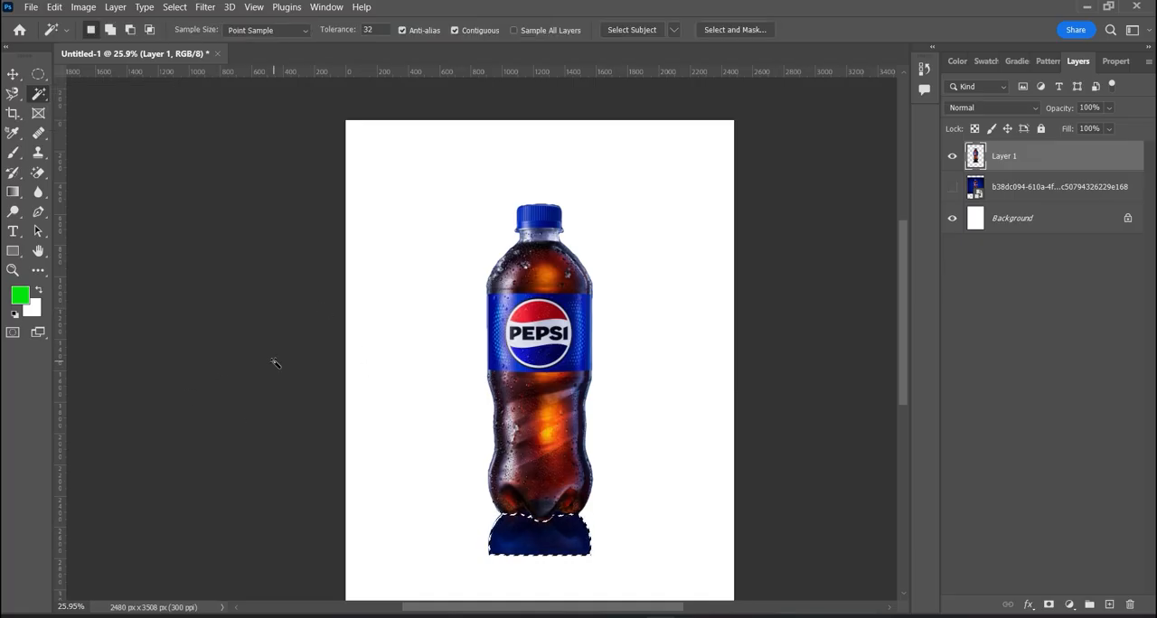
click(952, 187)
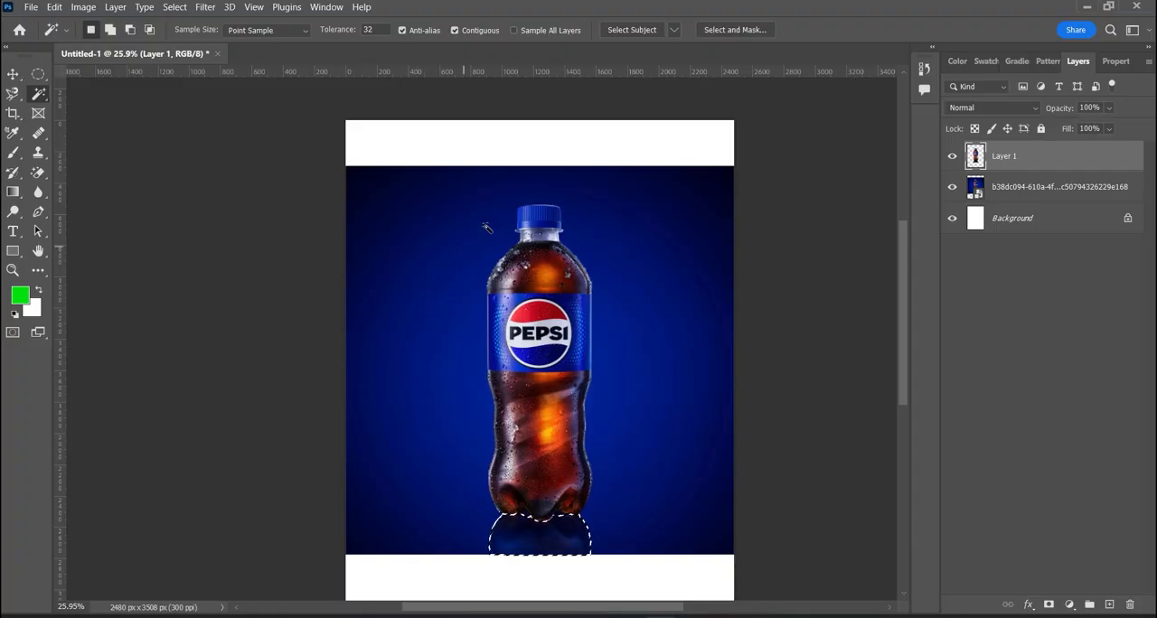
click(425, 255)
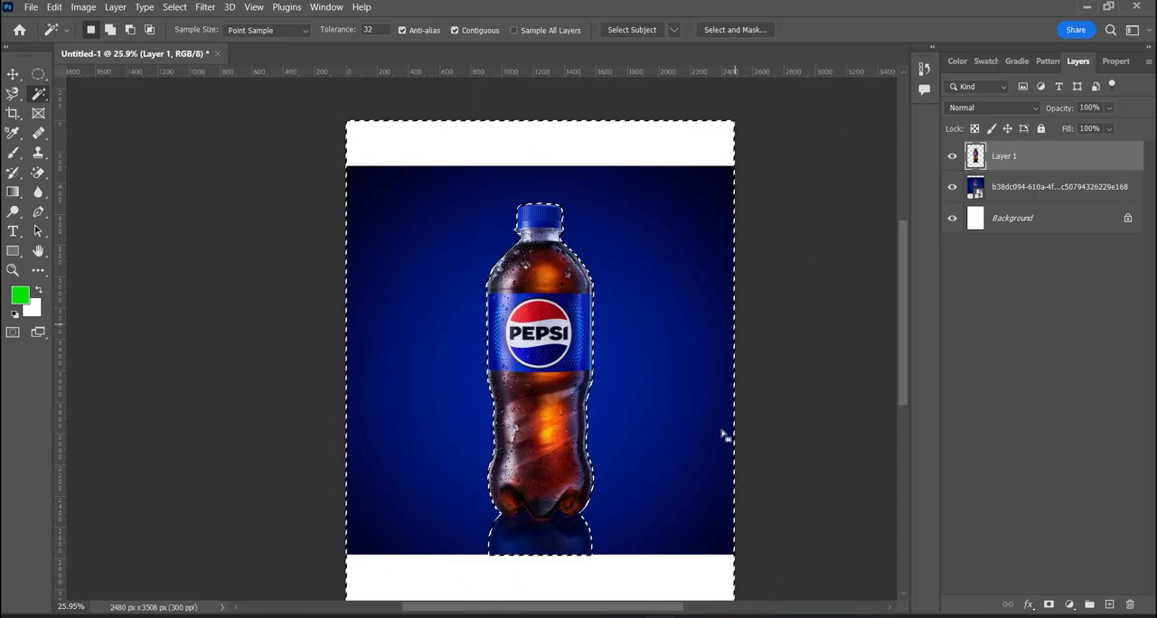
right_click(42, 95)
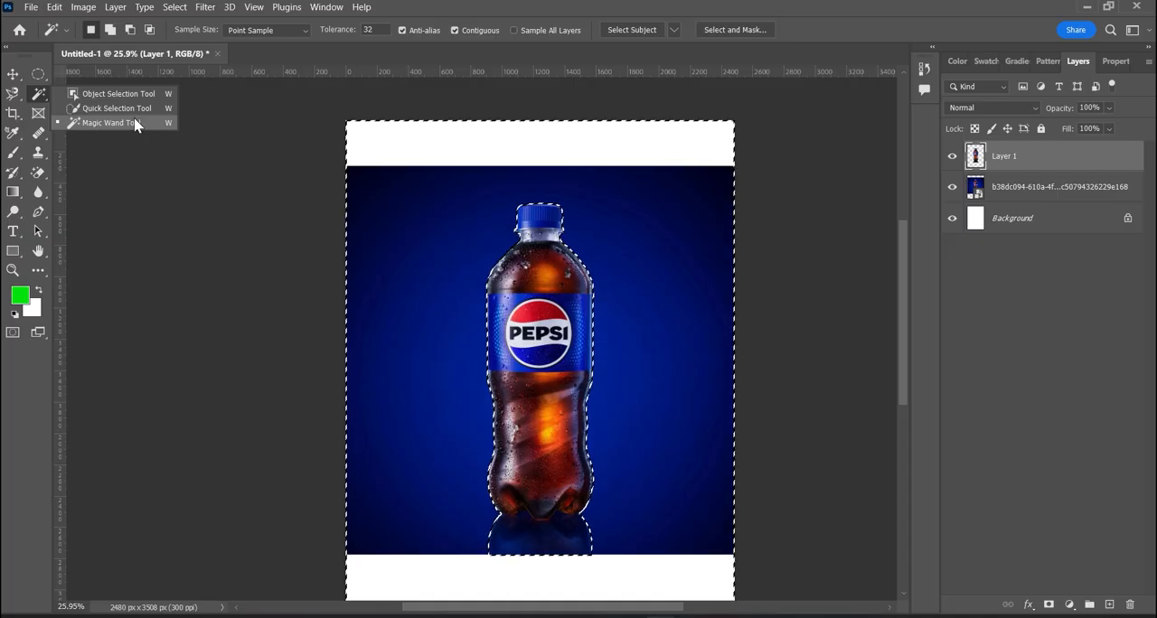
click(452, 314)
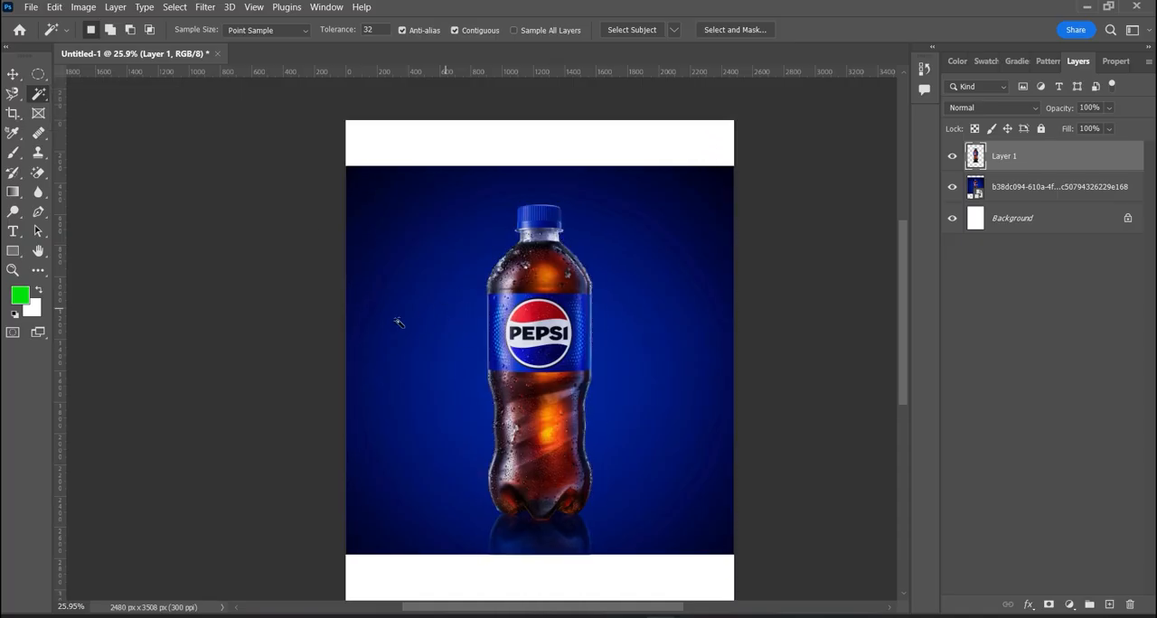
right_click(40, 94)
click(94, 97)
right_click(40, 94)
click(79, 106)
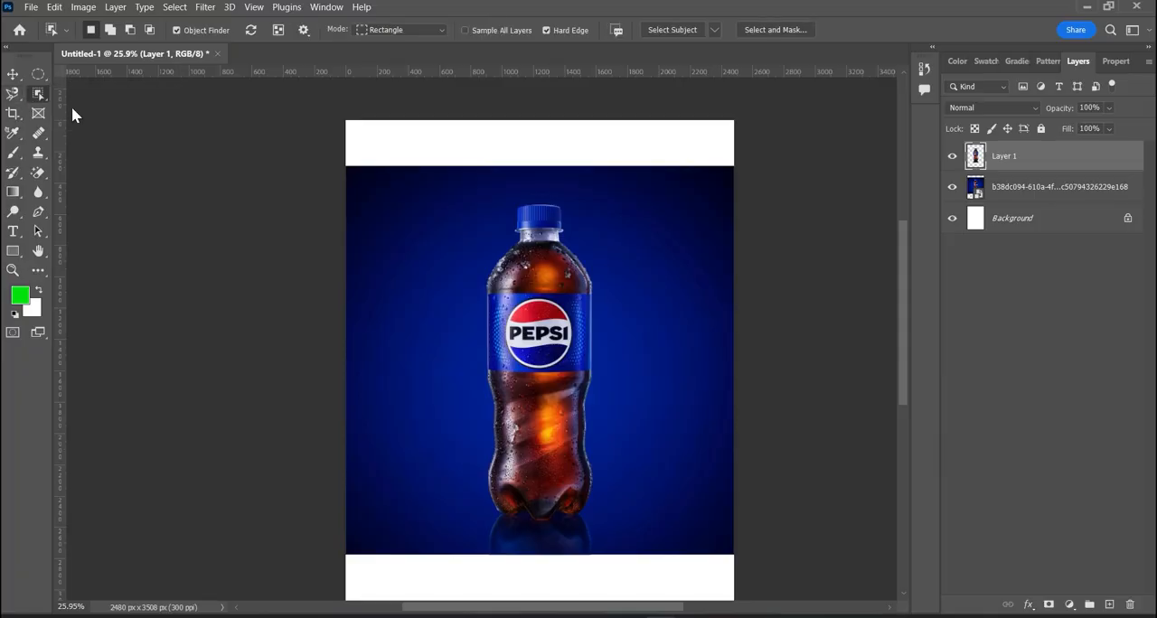
right_click(40, 94)
click(81, 117)
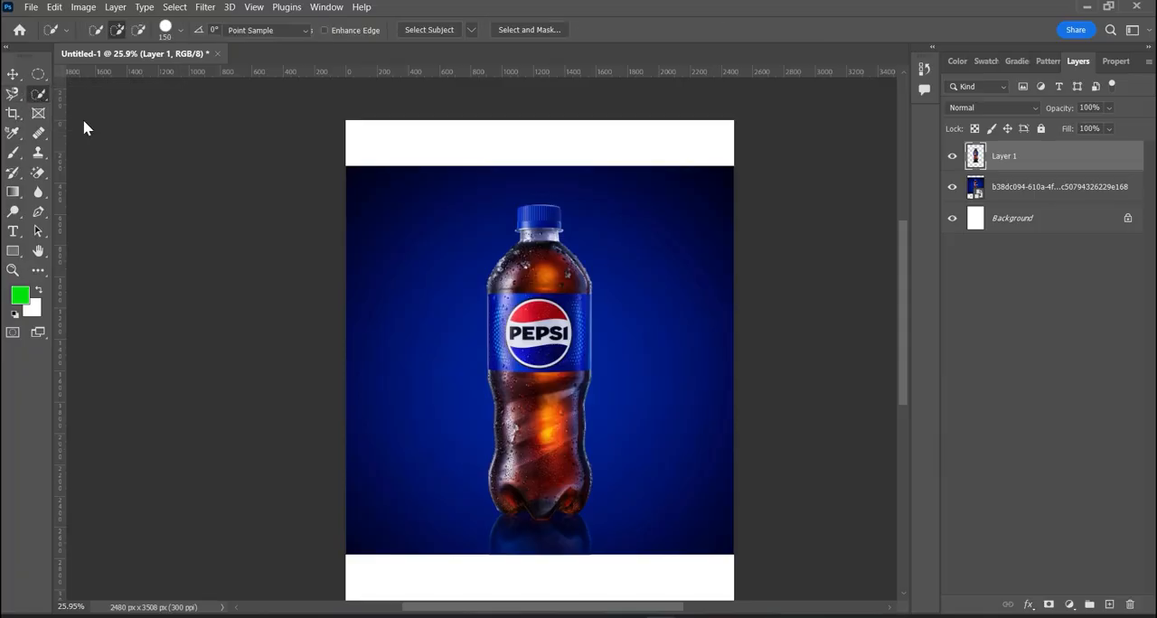
right_click(40, 94)
click(93, 95)
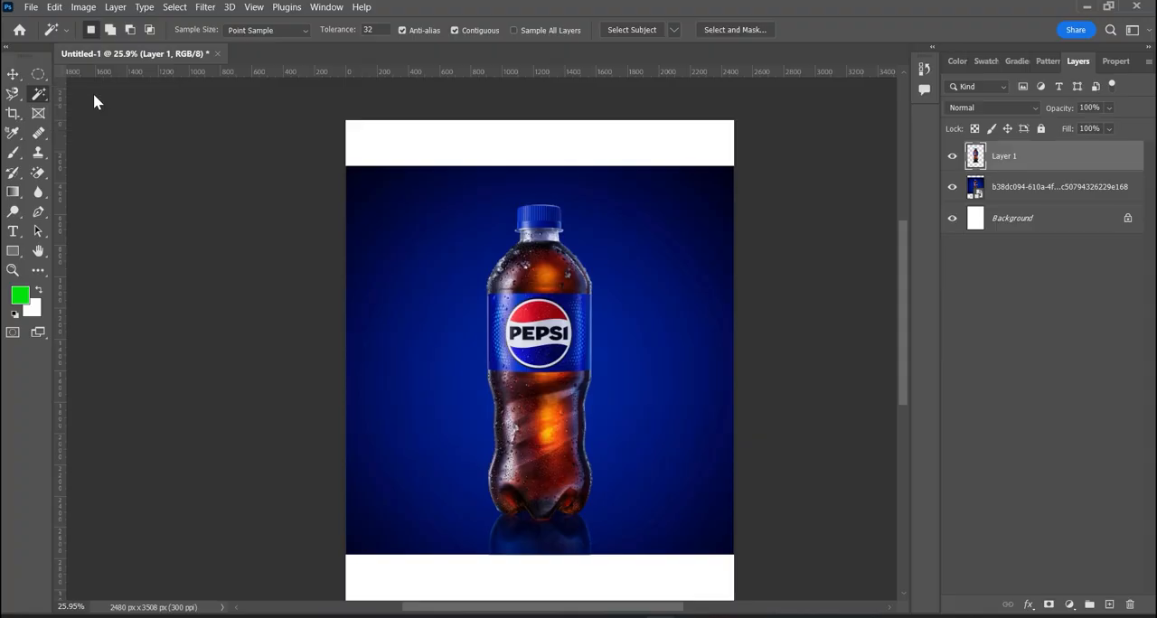